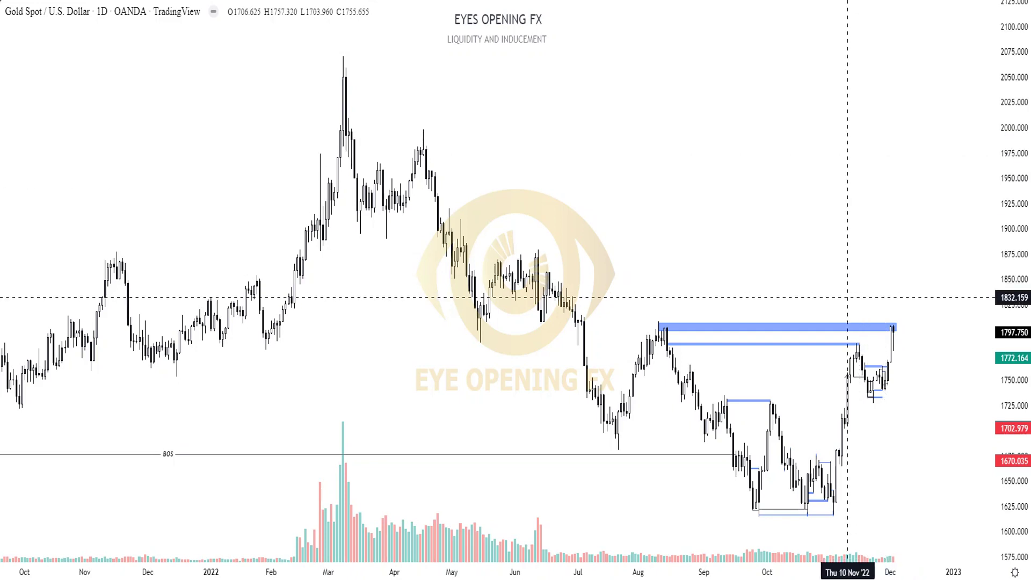
Step: Draw a short horizontal line at about 1702 starting from the 9 November 2022 candle
{"action": "scroll", "coordinate": [731, 258], "scroll_direction": "down", "scroll_amount": 1}
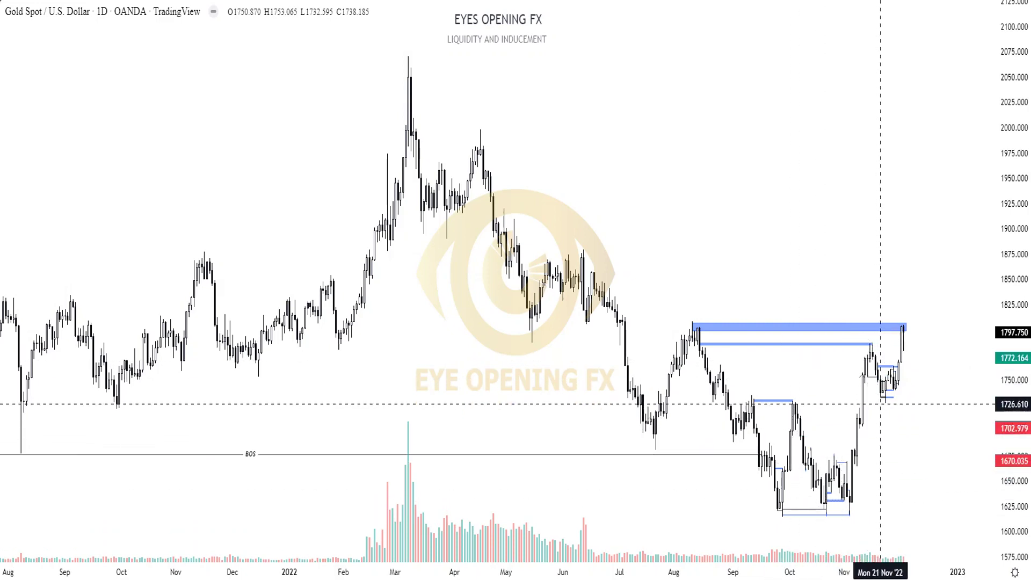
{"action": "scroll", "coordinate": [757, 525], "scroll_direction": "up", "scroll_amount": 3}
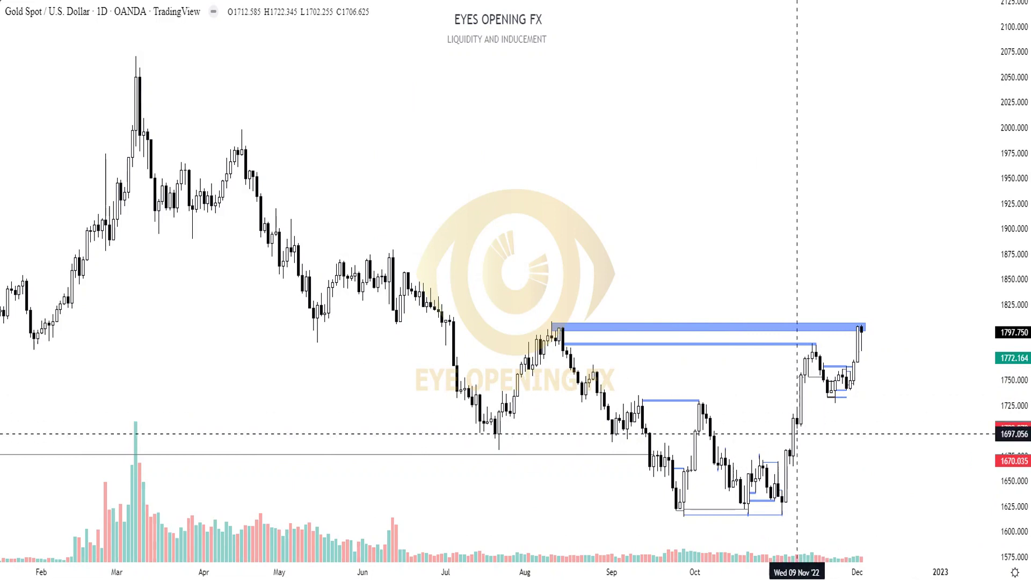
{"action": "left_click_drag", "start_coordinate": [797, 429], "coordinate": [850, 429]}
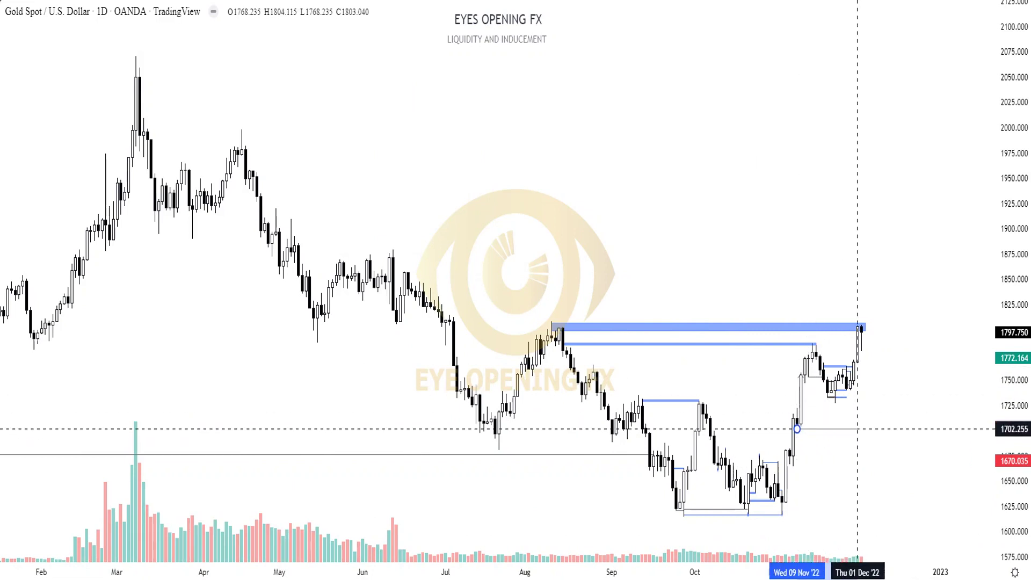
{"action": "left_click", "coordinate": [801, 452]}
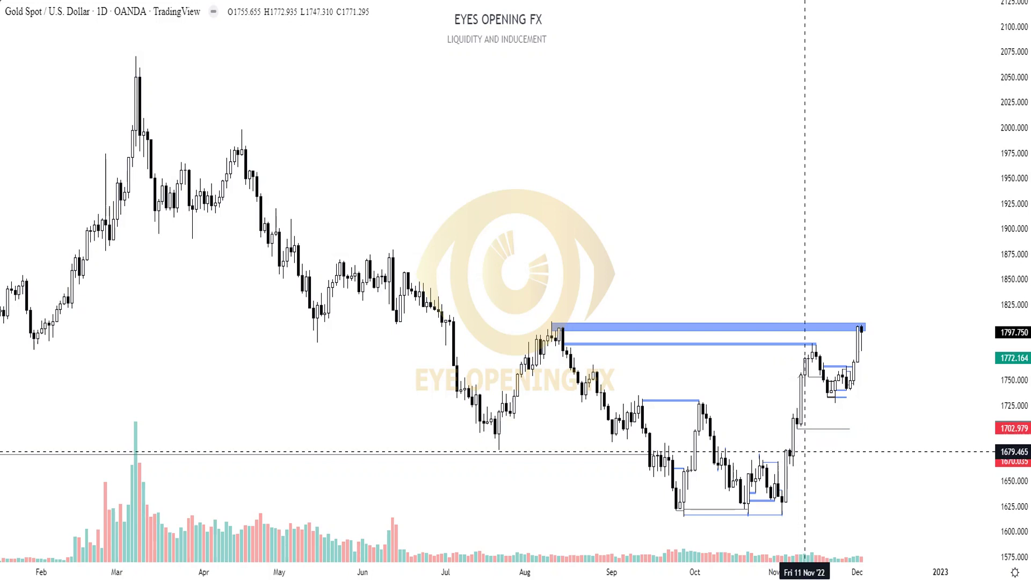
Step: Draw a Fibonacci retracement from 1680.872 on 7 November to 1702.686 on 11 November 2022
{"action": "key", "text": "alt+f"}
{"action": "left_click", "coordinate": [790, 450]}
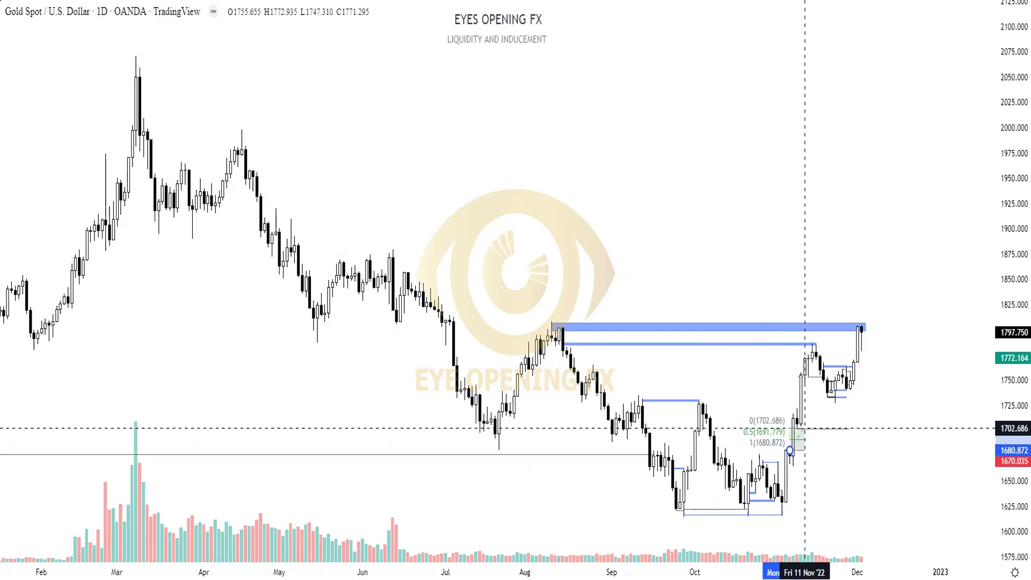
{"action": "left_click", "coordinate": [722, 476]}
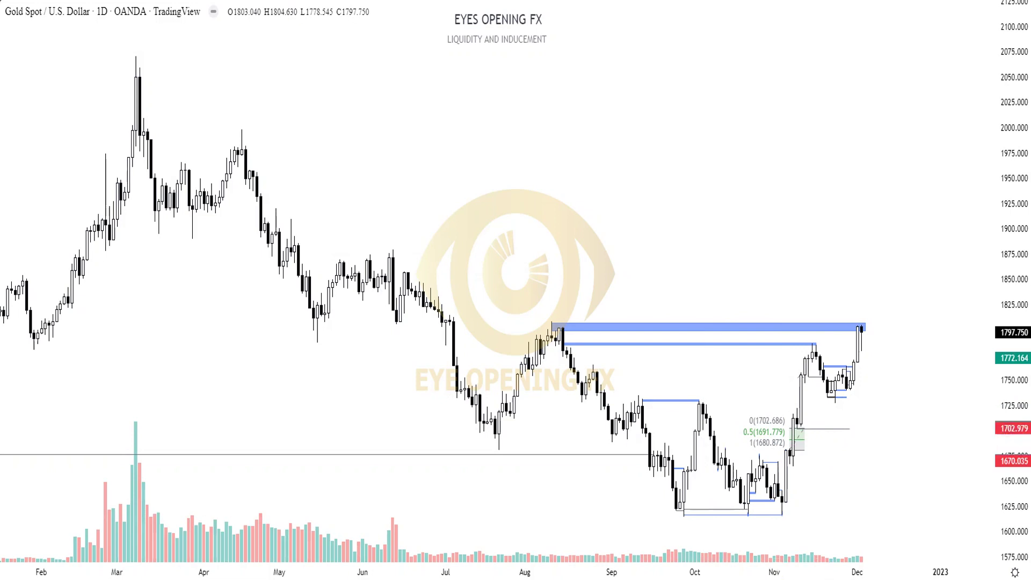
Step: Delete the horizontal line near 1702 and the Fibonacci retracement beneath it
{"action": "left_click", "coordinate": [789, 440]}
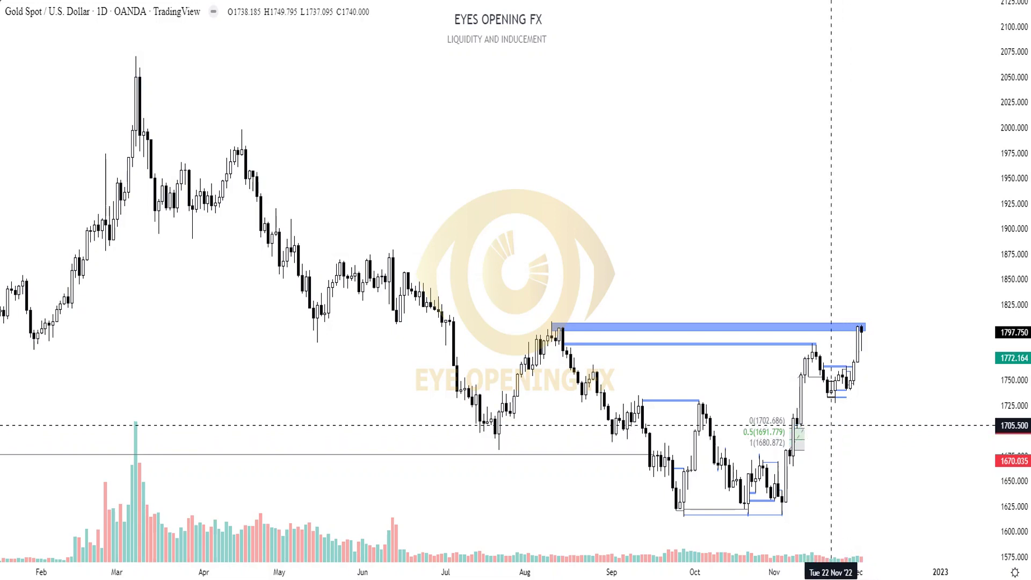
{"action": "left_click", "coordinate": [799, 428]}
{"action": "left_click", "coordinate": [796, 438]}
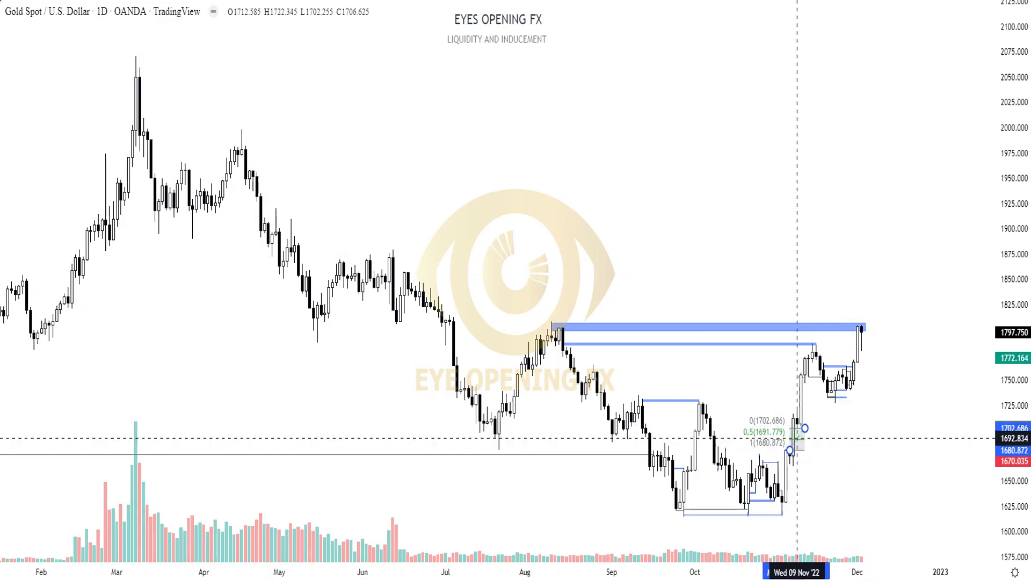
{"action": "key", "text": "Delete"}
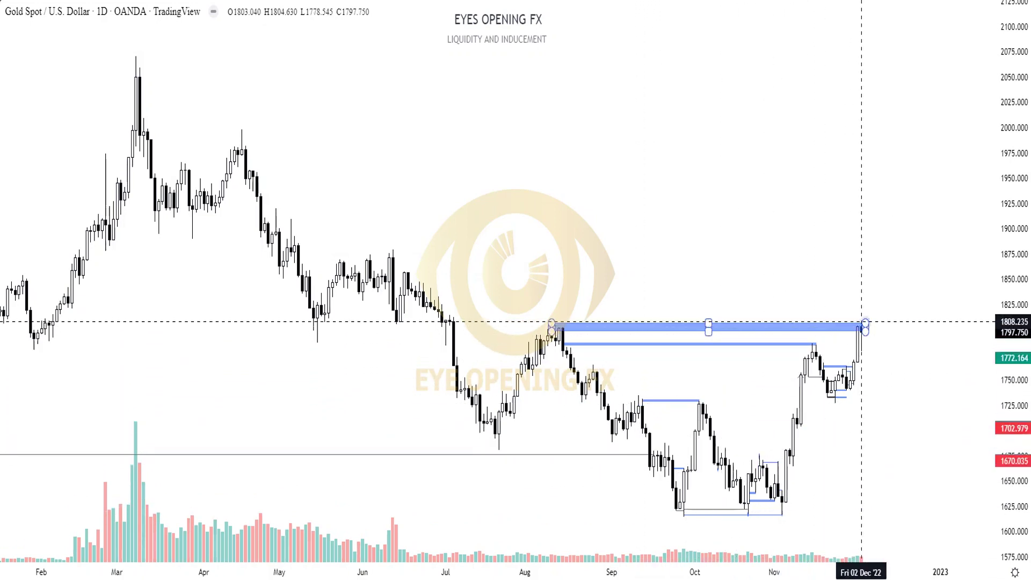
Step: Sketch a freehand drop and rebound beneath the latest candles, and erase the stroke
{"action": "scroll", "coordinate": [863, 318], "scroll_direction": "down", "scroll_amount": 2}
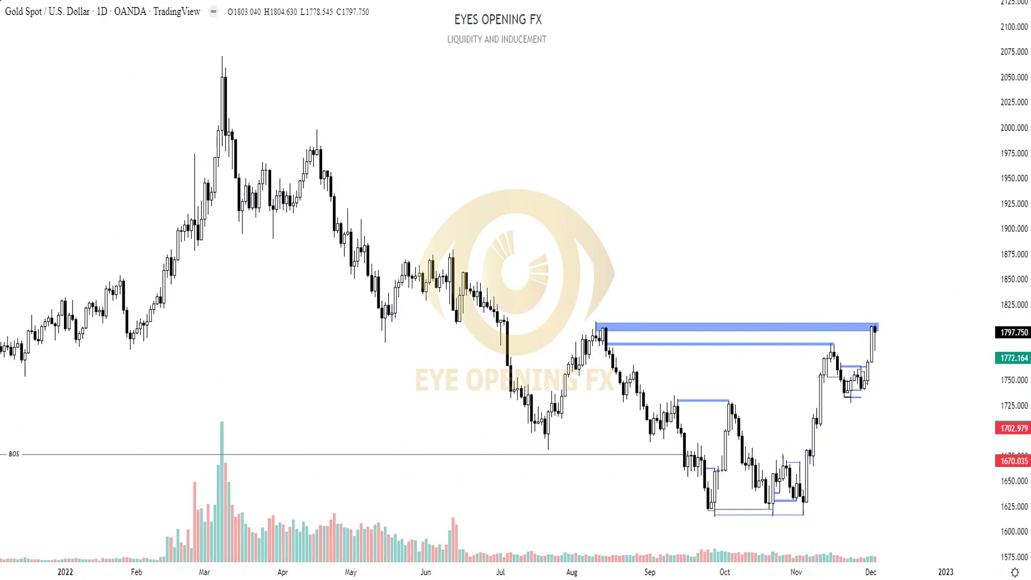
{"action": "mouse_move", "coordinate": [878, 314]}
{"action": "left_mouse_down"}
{"action": "mouse_move", "coordinate": [868, 329]}
{"action": "mouse_move", "coordinate": [881, 343]}
{"action": "mouse_move", "coordinate": [885, 317]}
{"action": "mouse_move", "coordinate": [868, 321]}
{"action": "left_mouse_up"}
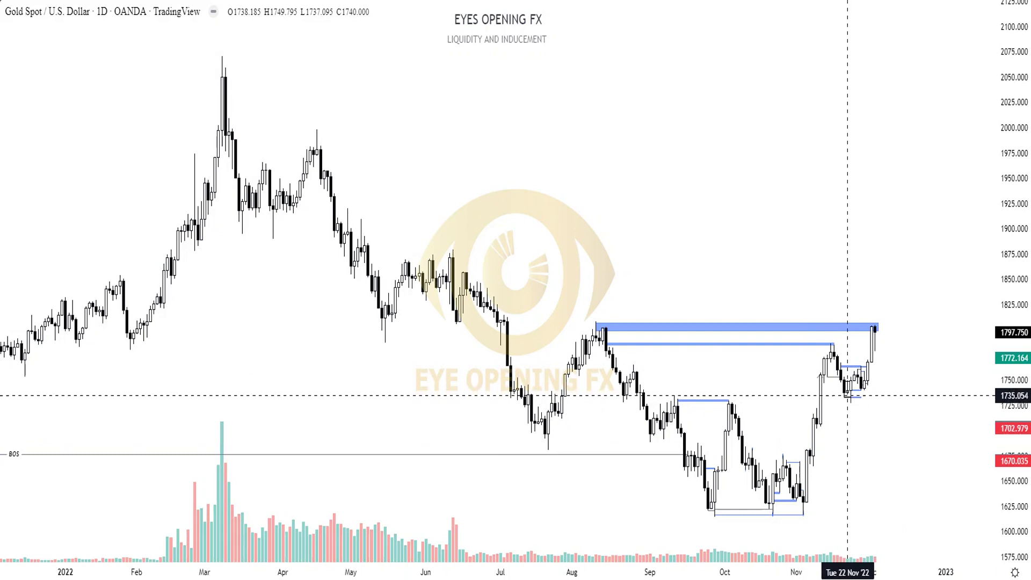
{"action": "mouse_move", "coordinate": [862, 381]}
{"action": "left_mouse_down"}
{"action": "mouse_move", "coordinate": [864, 425]}
{"action": "mouse_move", "coordinate": [878, 354]}
{"action": "left_mouse_up"}
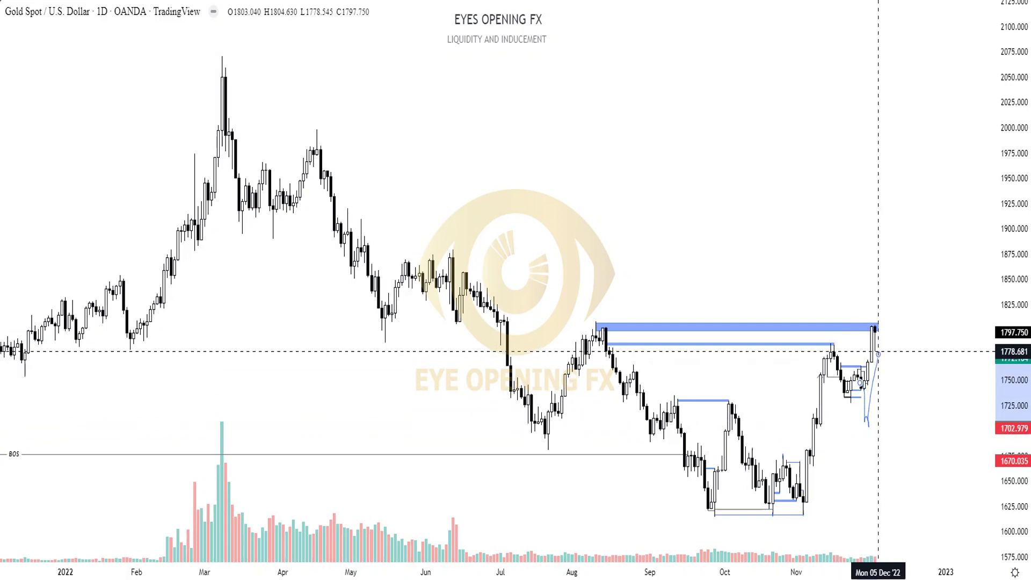
{"action": "key", "text": "Delete"}
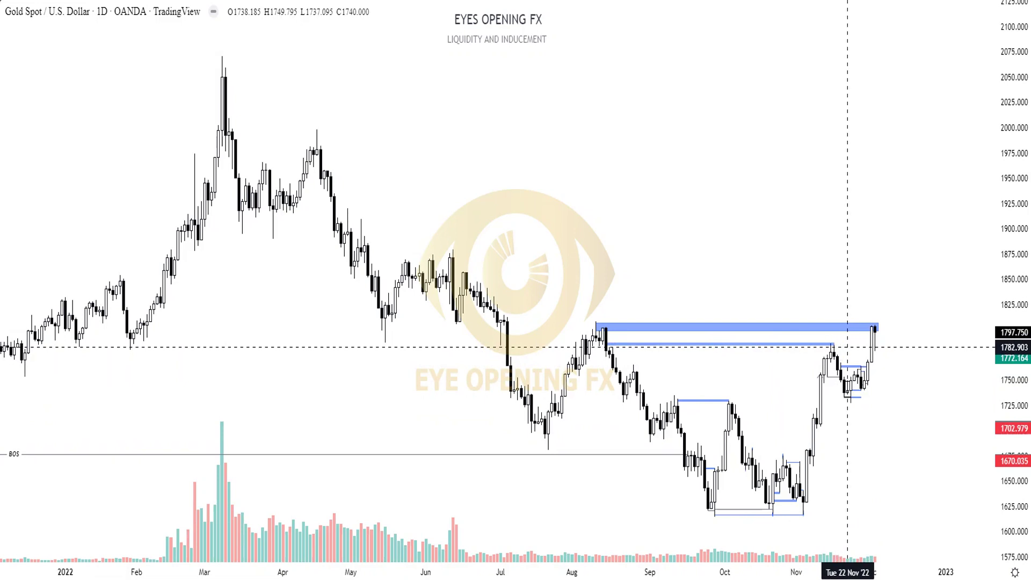
Step: Try a long position at the 9 November 2022 candle near 1702 and undo it
{"action": "left_click", "coordinate": [817, 430]}
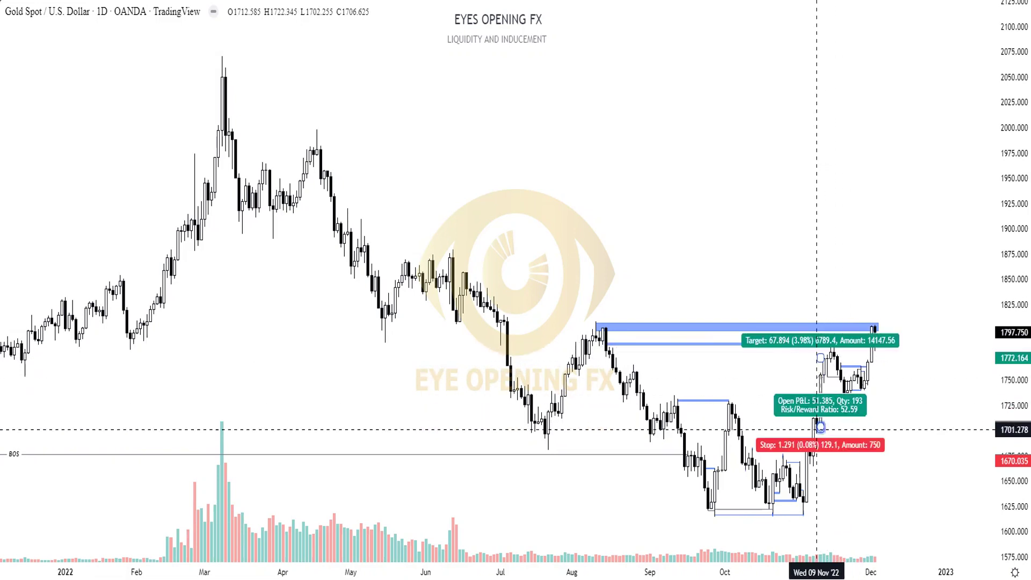
{"action": "key", "text": "ctrl+z"}
Step: Draw a line at 1688.125 from 21 September to 3 October 2022 and a rectangle from 3 October to 4 November between 1732.611 and 1615.944
{"action": "scroll", "coordinate": [816, 430], "scroll_direction": "up", "scroll_amount": 3}
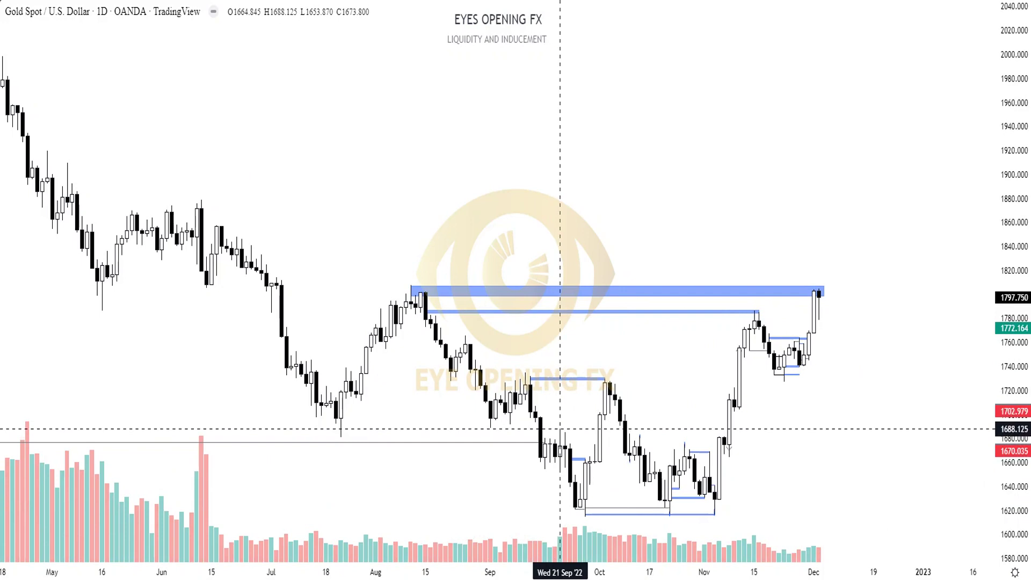
{"action": "left_click", "coordinate": [600, 428]}
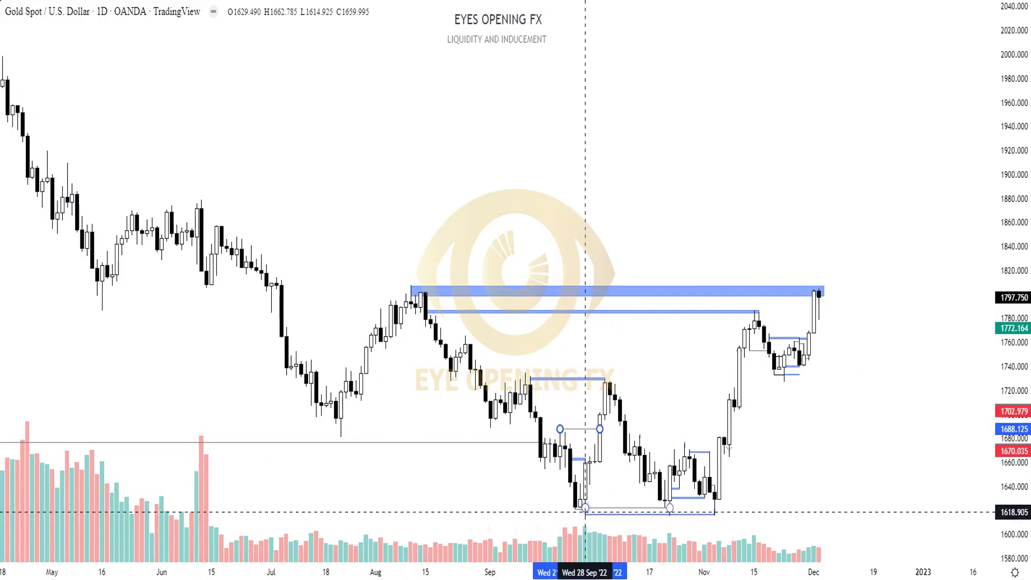
{"action": "left_click", "coordinate": [590, 516]}
{"action": "mouse_move", "coordinate": [600, 376]}
{"action": "left_mouse_down"}
{"action": "mouse_move", "coordinate": [700, 505]}
{"action": "mouse_move", "coordinate": [719, 514]}
{"action": "left_mouse_up"}
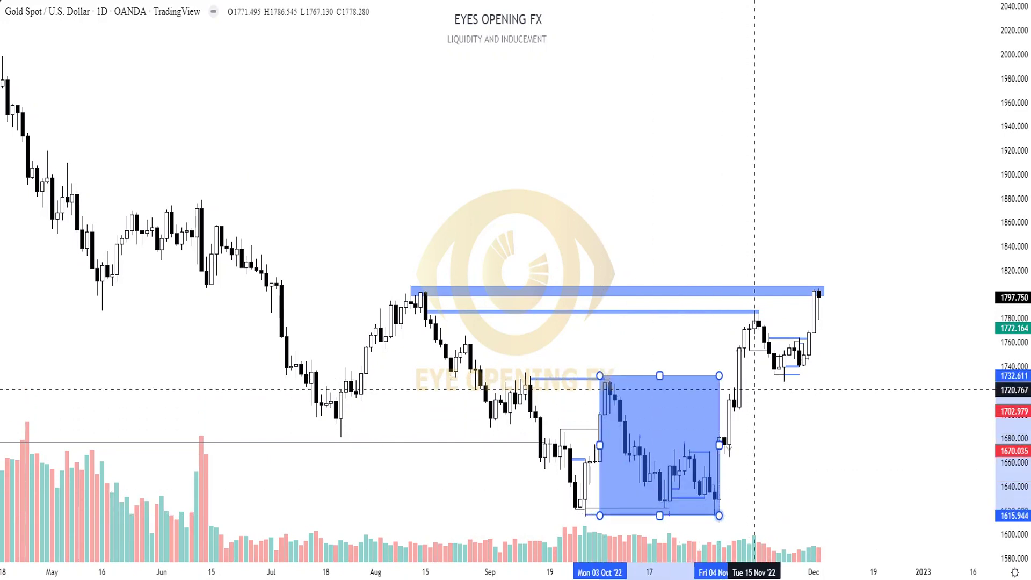
Step: Box the mid-to-late November 2022 pullback with a rectangle and delete it
{"action": "left_click_drag", "start_coordinate": [747, 312], "coordinate": [810, 382]}
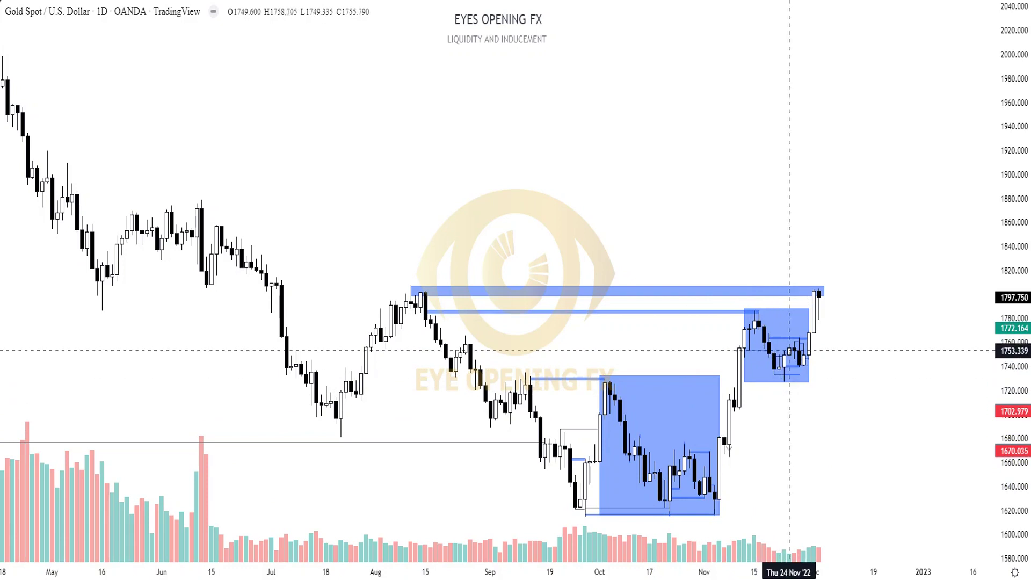
{"action": "key", "text": "Delete"}
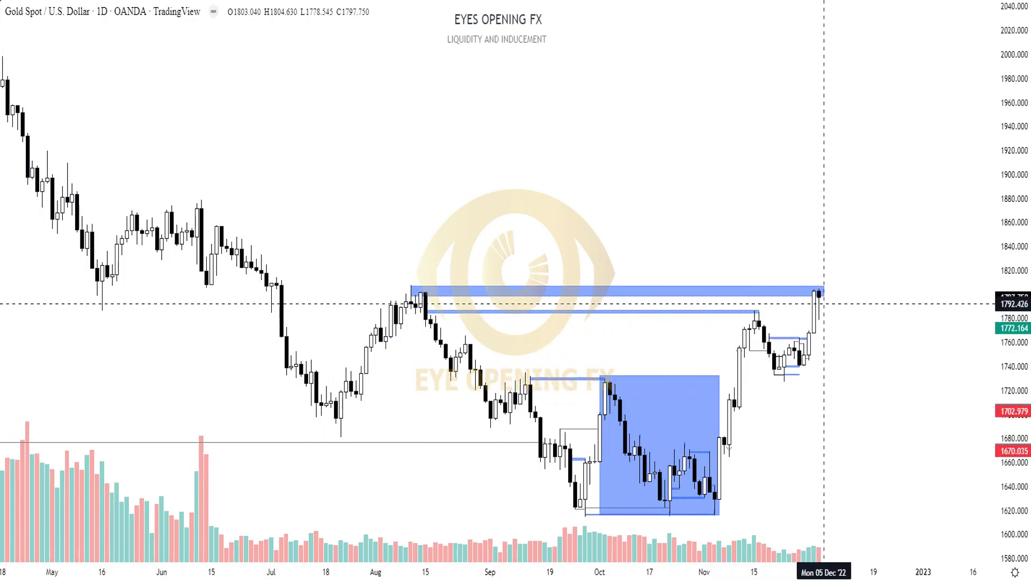
Step: Sketch a freehand projection from the latest candles, falling to about 1710 and rallying to about 1886, and undo the strokes
{"action": "mouse_move", "coordinate": [829, 290]}
{"action": "left_mouse_down"}
{"action": "mouse_move", "coordinate": [808, 290]}
{"action": "mouse_move", "coordinate": [805, 308]}
{"action": "mouse_move", "coordinate": [825, 332]}
{"action": "mouse_move", "coordinate": [829, 289]}
{"action": "mouse_move", "coordinate": [839, 393]}
{"action": "left_mouse_up"}
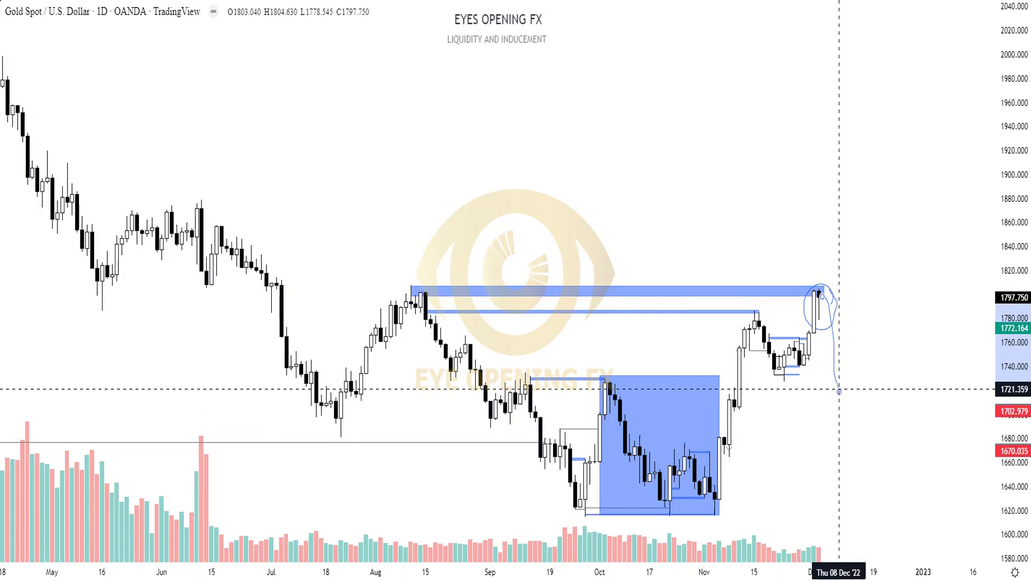
{"action": "mouse_move", "coordinate": [839, 391]}
{"action": "left_mouse_down"}
{"action": "mouse_move", "coordinate": [853, 384]}
{"action": "mouse_move", "coordinate": [898, 191]}
{"action": "left_mouse_up"}
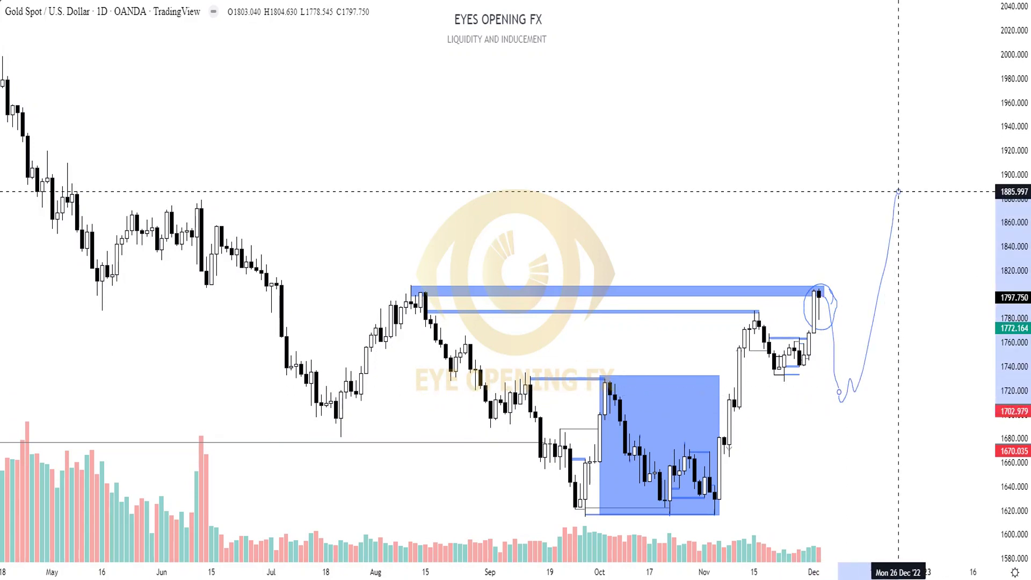
{"action": "key", "text": "ctrl+z"}
{"action": "key", "text": "ctrl+z"}
{"action": "key", "text": "ctrl+z"}
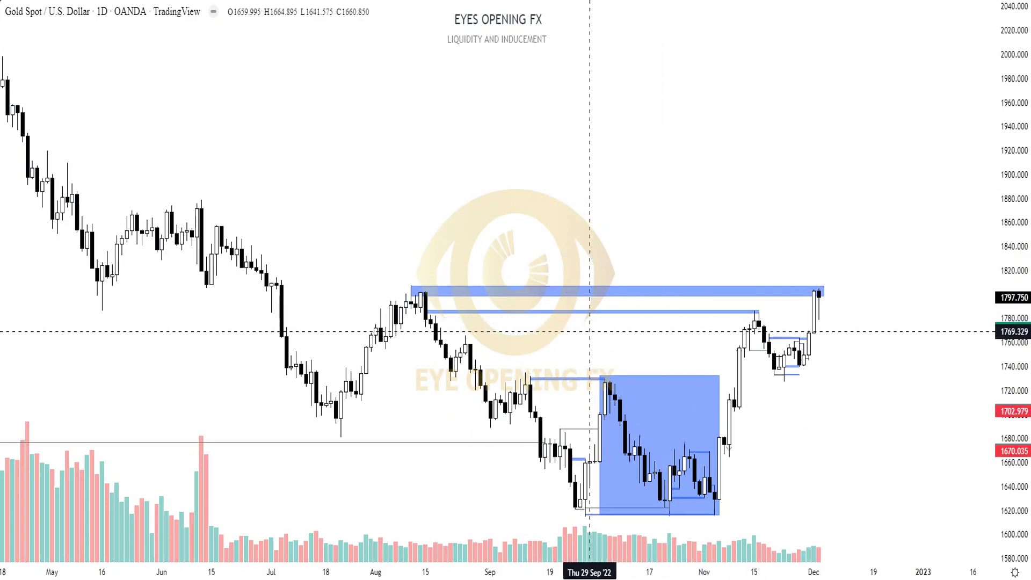
Step: Draw a horizontal line at 1807.960 along the August high from 10 August to 7 December 2022
{"action": "scroll", "coordinate": [672, 345], "scroll_direction": "down", "scroll_amount": 3}
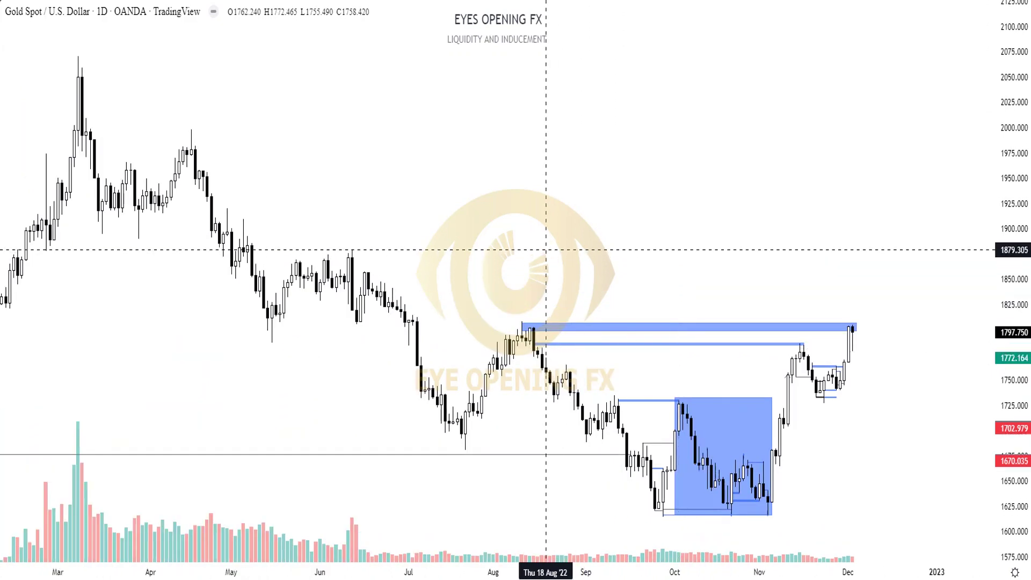
{"action": "scroll", "coordinate": [414, 179], "scroll_direction": "down", "scroll_amount": 1}
{"action": "scroll", "coordinate": [624, 203], "scroll_direction": "down", "scroll_amount": 2}
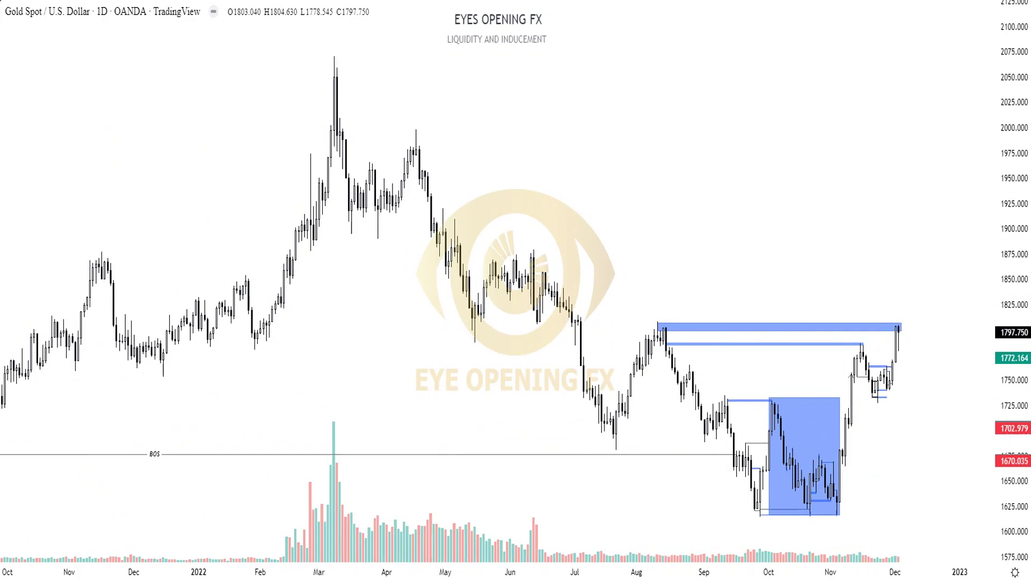
{"action": "left_click", "coordinate": [657, 322]}
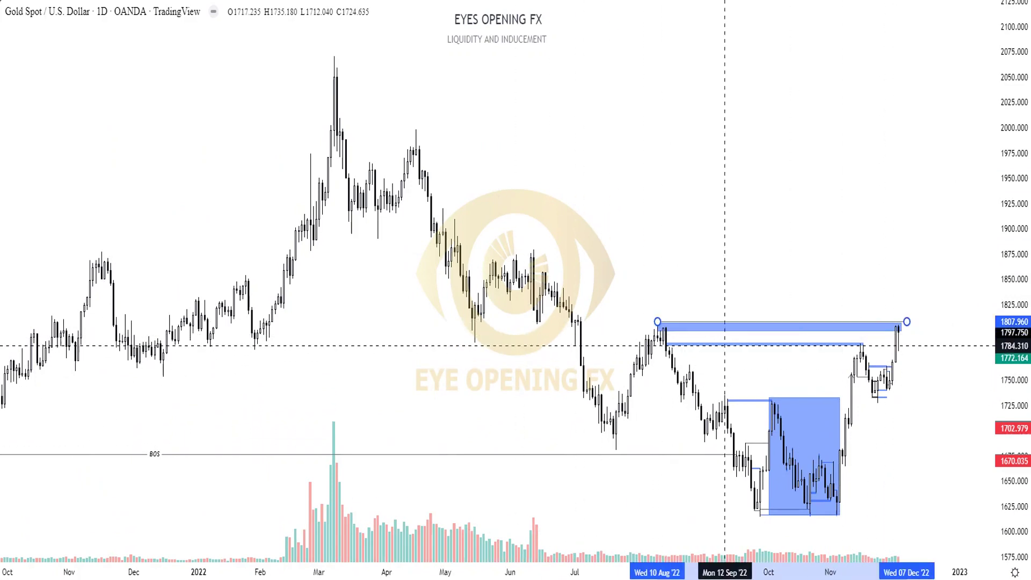
Step: Draw a line at about 1787 from 16 May to 4 July 2022 and another at 1814.375 from 4 July to beyond the latest candle
{"action": "left_click", "coordinate": [475, 343]}
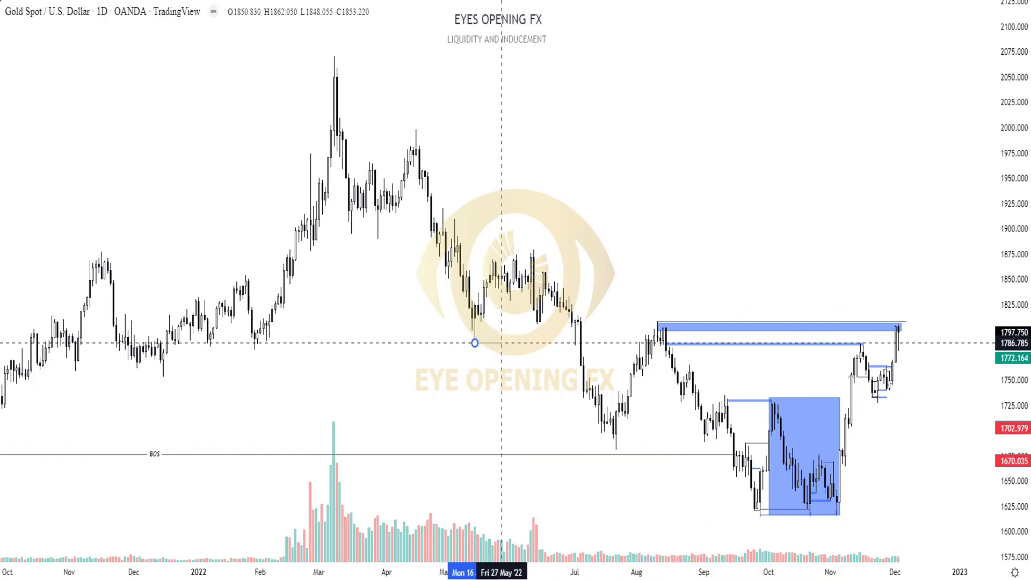
{"action": "left_click", "coordinate": [578, 343]}
{"action": "left_click", "coordinate": [578, 315]}
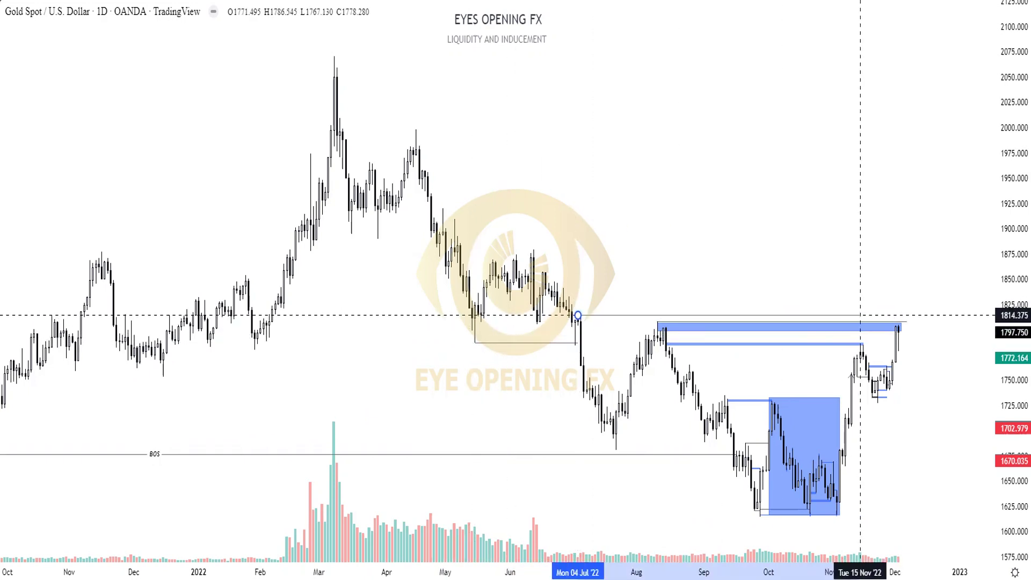
{"action": "left_click", "coordinate": [928, 315]}
Step: Draw a rectangular zone between about 1862 and 1878 from the mid-June 2022 high to beyond the latest candle
{"action": "left_click_drag", "start_coordinate": [889, 281], "coordinate": [880, 285]}
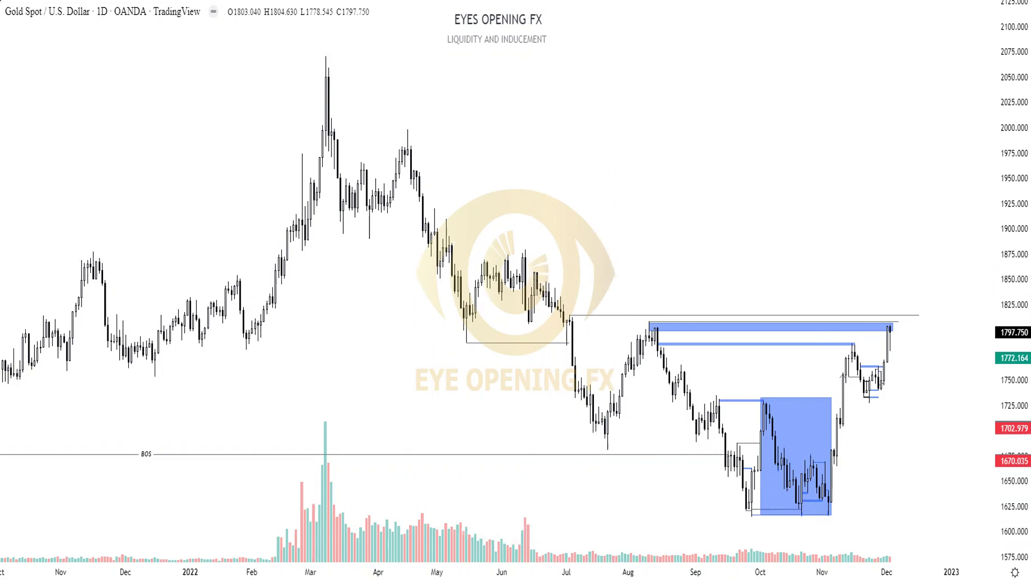
{"action": "mouse_move", "coordinate": [522, 251]}
{"action": "left_mouse_down"}
{"action": "mouse_move", "coordinate": [962, 260]}
{"action": "mouse_move", "coordinate": [956, 271]}
{"action": "mouse_move", "coordinate": [940, 267]}
{"action": "left_mouse_up"}
{"action": "left_click", "coordinate": [921, 285]}
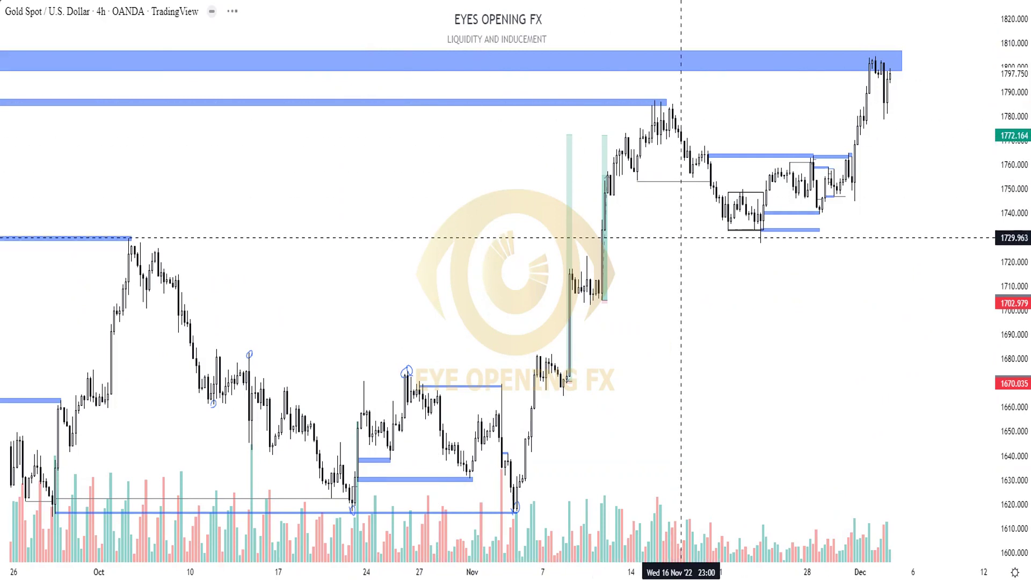
Step: Switch the gold chart to the 4-hour timeframe and focus on the late November price action
{"action": "scroll", "coordinate": [688, 239], "scroll_direction": "up", "scroll_amount": 5}
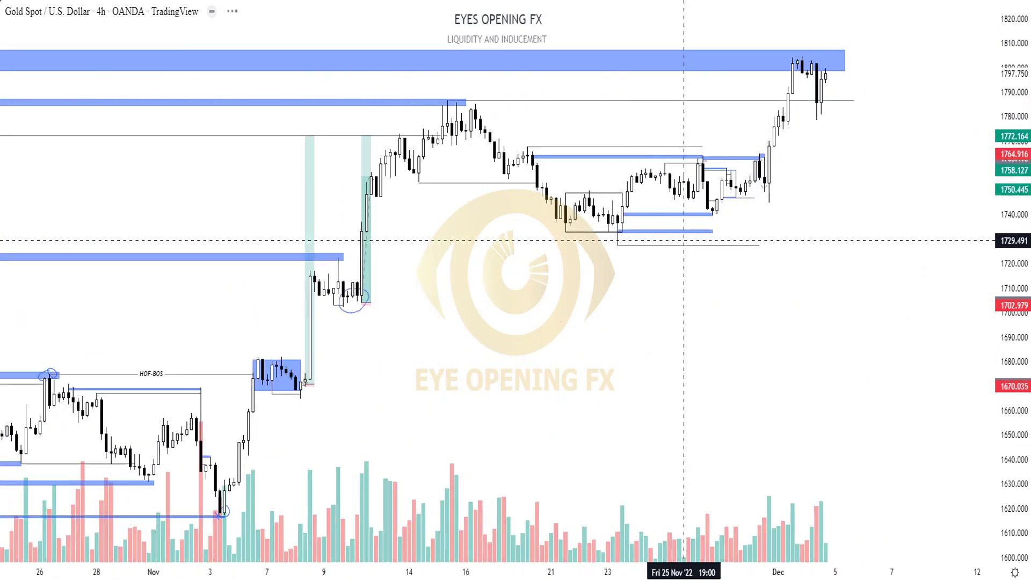
{"action": "scroll", "coordinate": [693, 225], "scroll_direction": "down", "scroll_amount": 3}
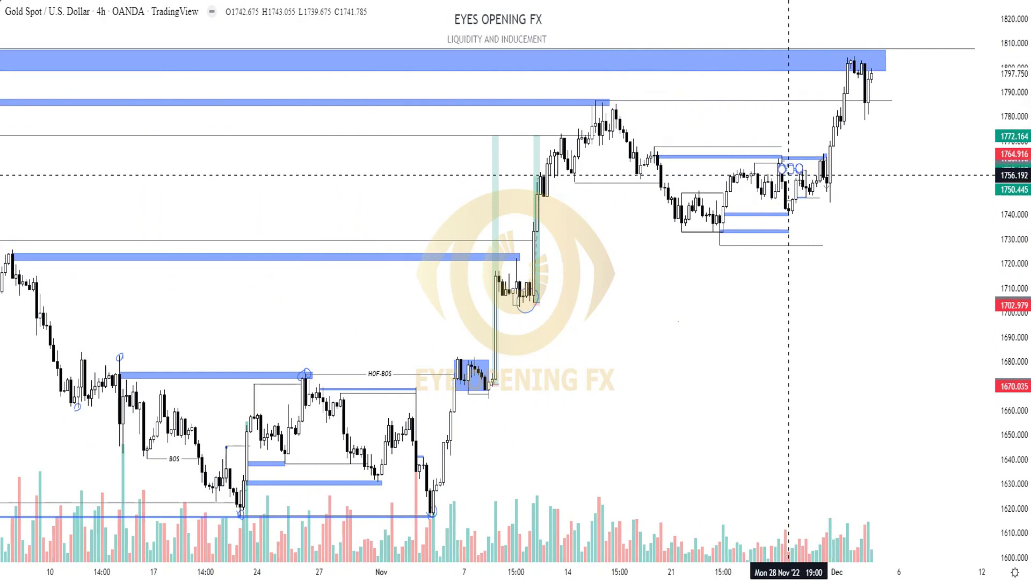
{"action": "scroll", "coordinate": [881, 269], "scroll_direction": "up", "scroll_amount": 3}
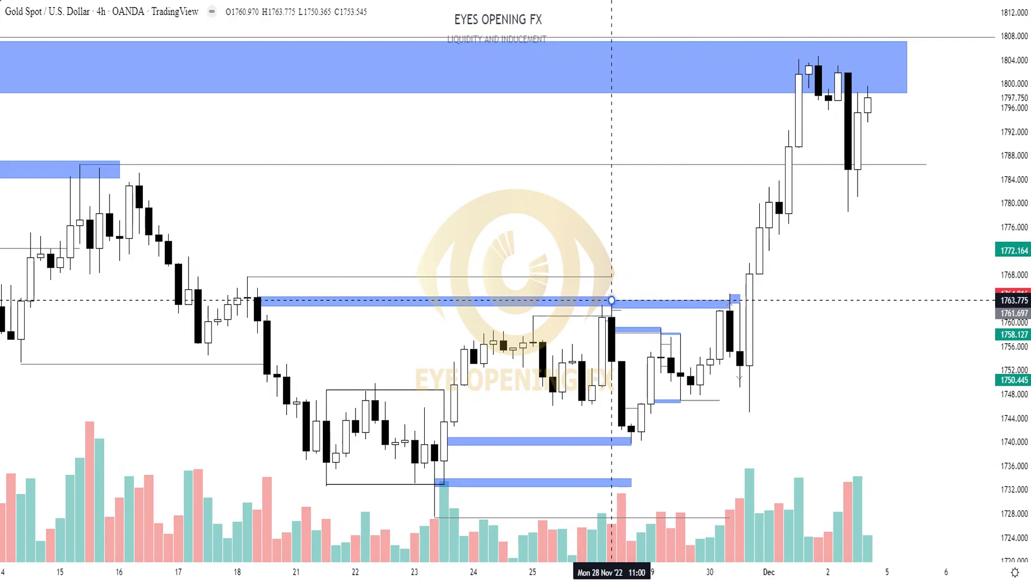
Step: Draw a line at 1763.775 from 28 to 30 November 11:00 and a thin rectangle at about 1749 starting 29 November 19:00
{"action": "left_click", "coordinate": [612, 300]}
{"action": "left_click", "coordinate": [729, 286]}
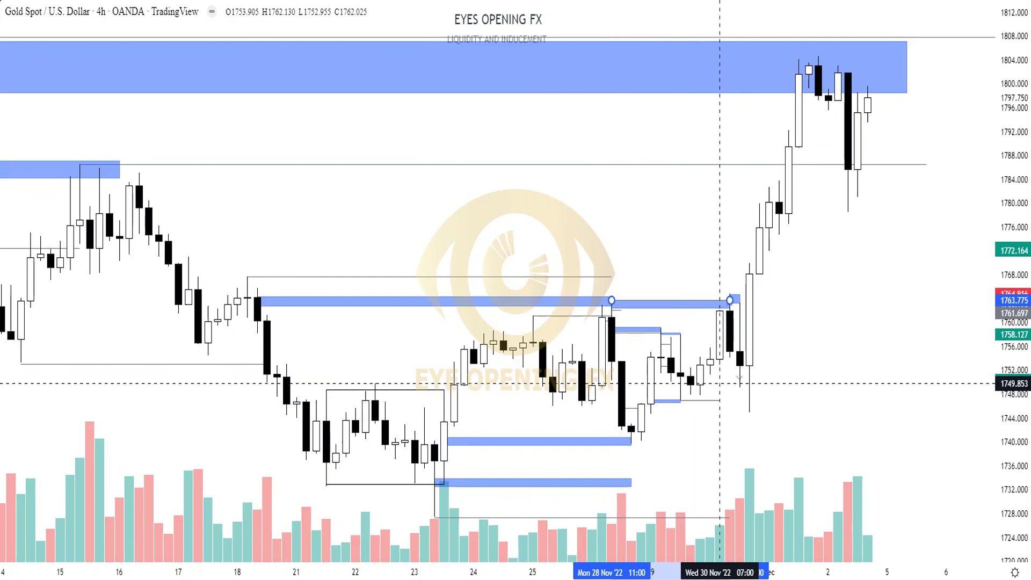
{"action": "key", "text": "Escape"}
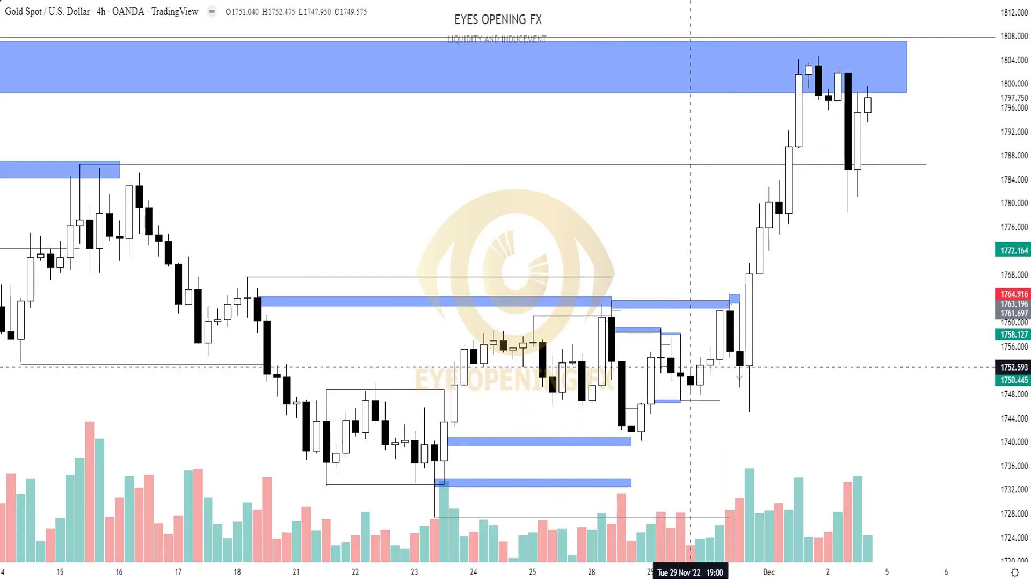
{"action": "left_click_drag", "start_coordinate": [730, 386], "coordinate": [740, 393]}
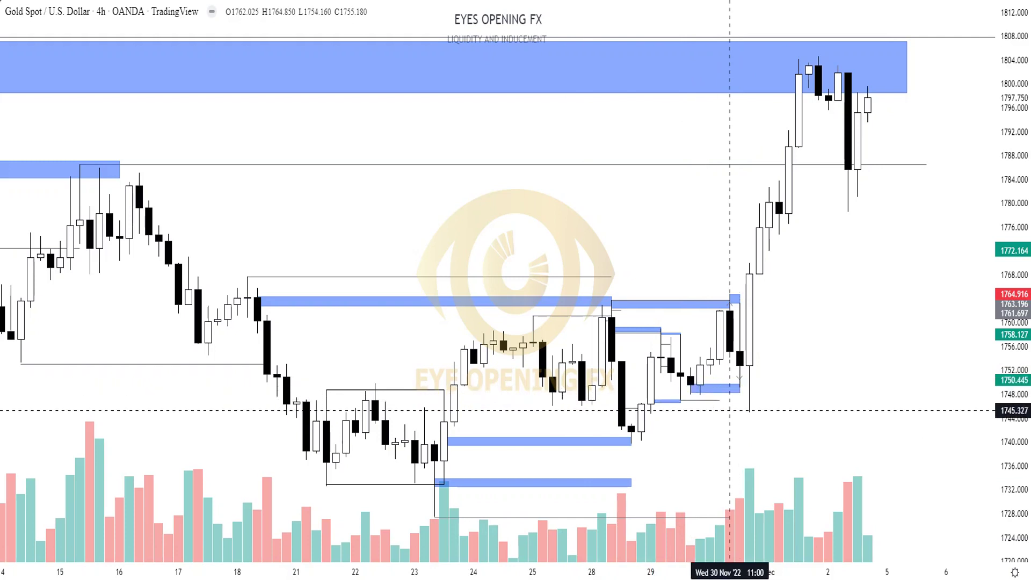
Step: Extend the line at about 1768 from the 18 November high to the breakout candle on 30 November
{"action": "scroll", "coordinate": [746, 242], "scroll_direction": "down", "scroll_amount": 1}
{"action": "scroll", "coordinate": [747, 241], "scroll_direction": "down", "scroll_amount": 2}
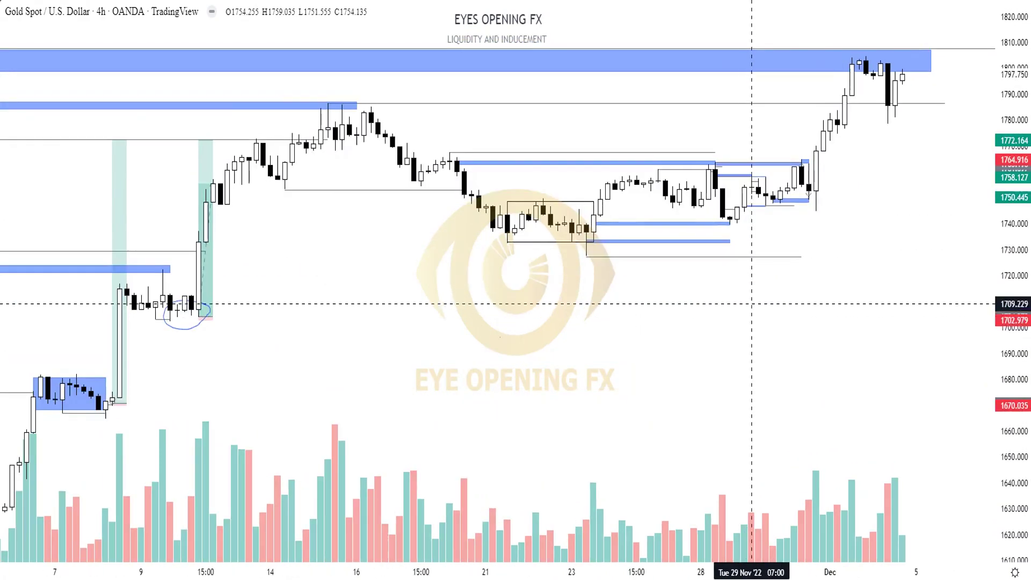
{"action": "scroll", "coordinate": [819, 295], "scroll_direction": "up", "scroll_amount": 3}
{"action": "scroll", "coordinate": [653, 298], "scroll_direction": "down", "scroll_amount": 2}
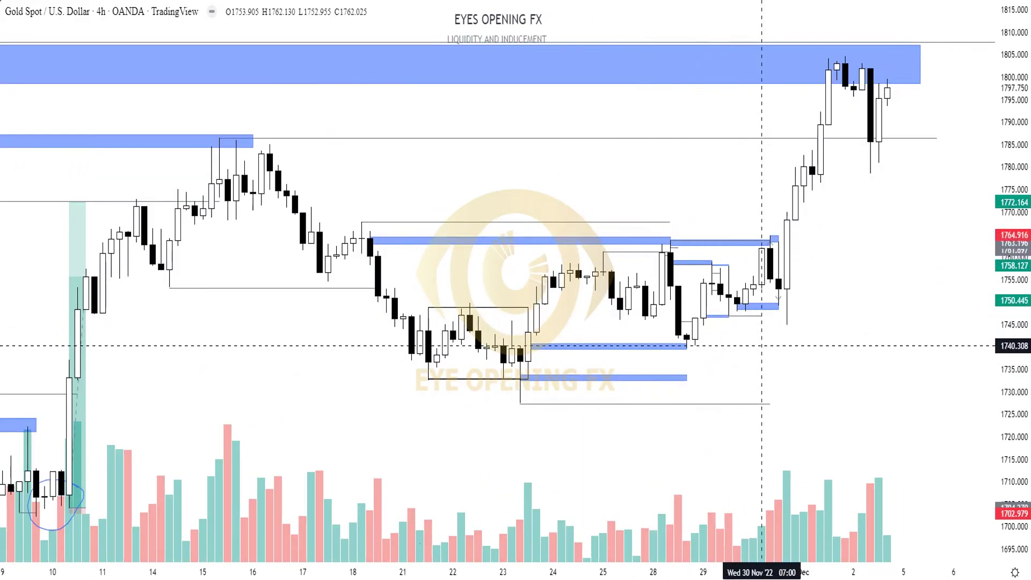
{"action": "scroll", "coordinate": [761, 345], "scroll_direction": "down", "scroll_amount": 1}
{"action": "scroll", "coordinate": [693, 247], "scroll_direction": "down", "scroll_amount": 2}
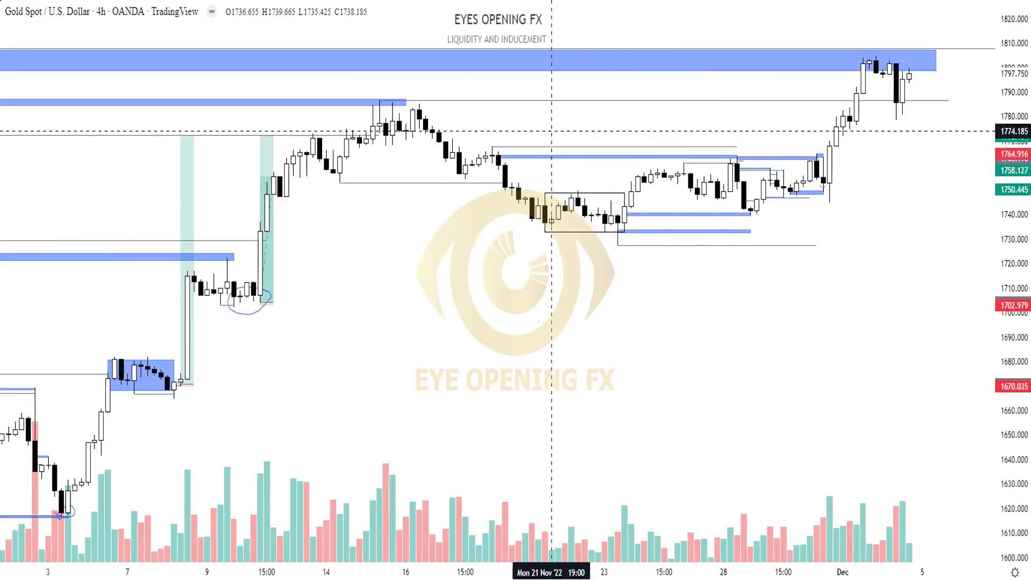
{"action": "scroll", "coordinate": [551, 131], "scroll_direction": "up", "scroll_amount": 3}
{"action": "left_click", "coordinate": [623, 278], "text": "shift"}
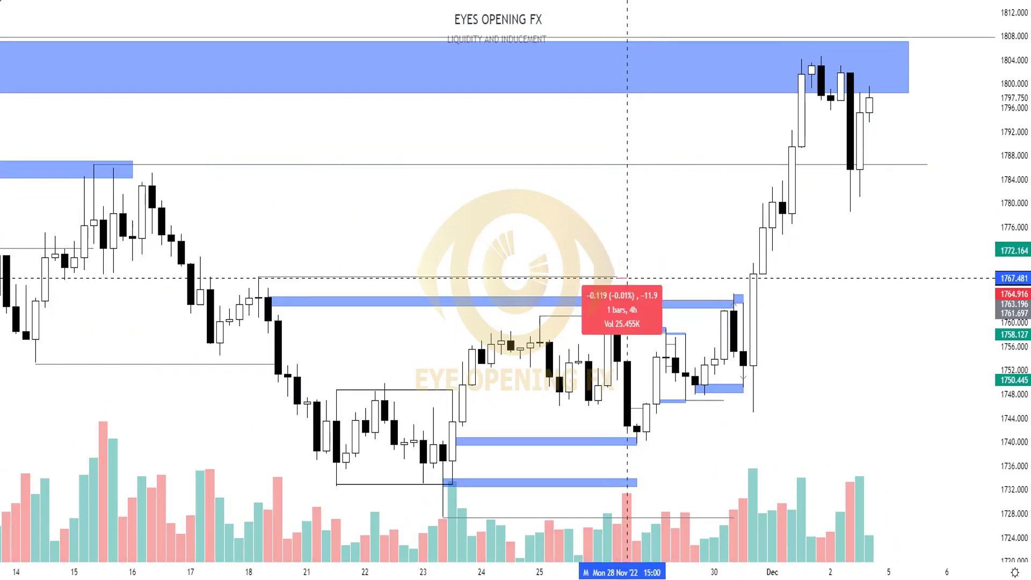
{"action": "left_click_drag", "start_coordinate": [627, 278], "coordinate": [708, 276]}
{"action": "left_click", "coordinate": [708, 228]}
{"action": "left_click_drag", "start_coordinate": [698, 225], "coordinate": [796, 225]}
{"action": "left_click", "coordinate": [834, 226]}
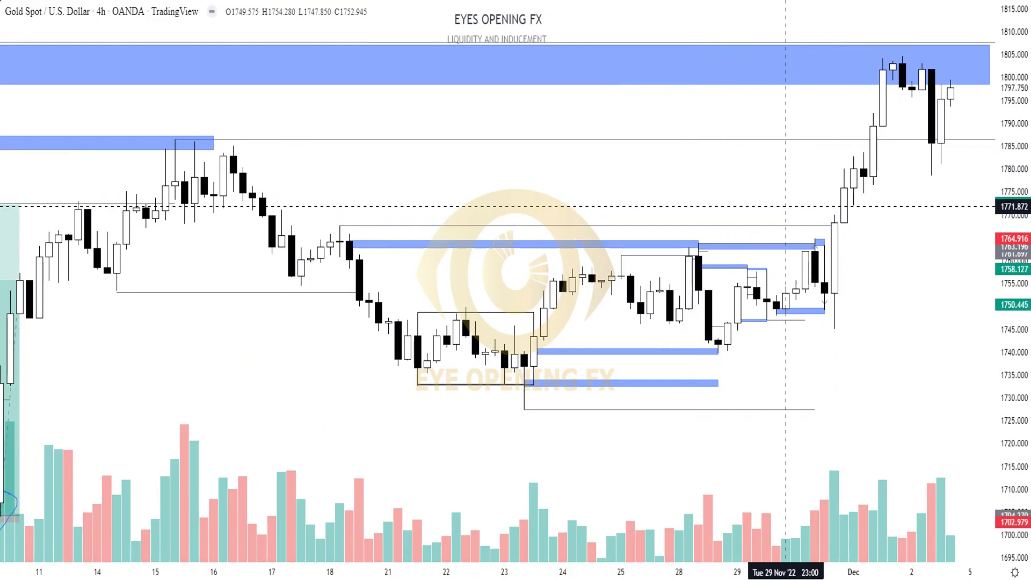
Step: Try a rectangular zone between 1782.607 and 1785.109 from 16 November 07:00 to 1 December 07:00, and delete it
{"action": "scroll", "coordinate": [834, 225], "scroll_direction": "down", "scroll_amount": 3}
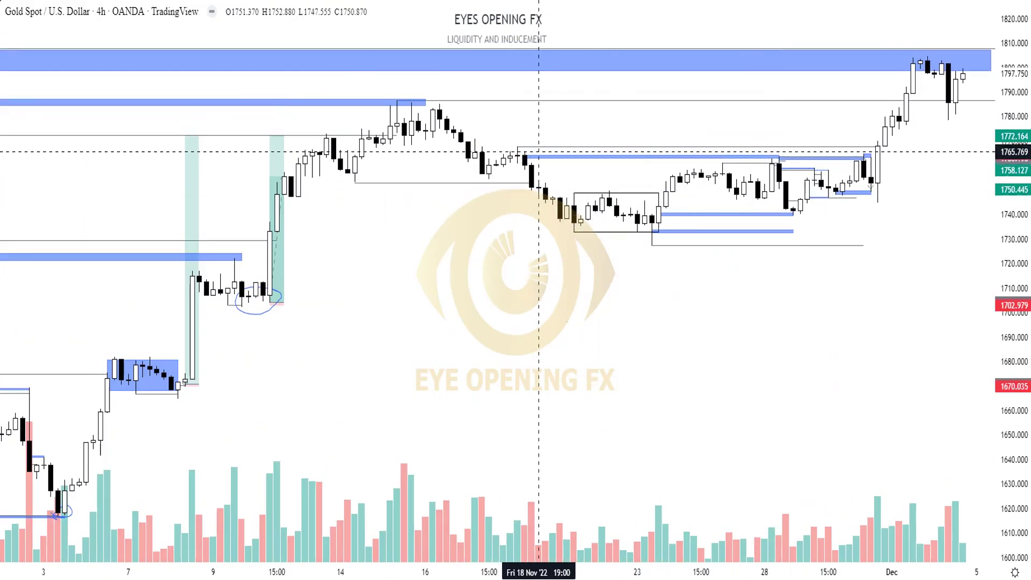
{"action": "scroll", "coordinate": [617, 353], "scroll_direction": "up", "scroll_amount": 3}
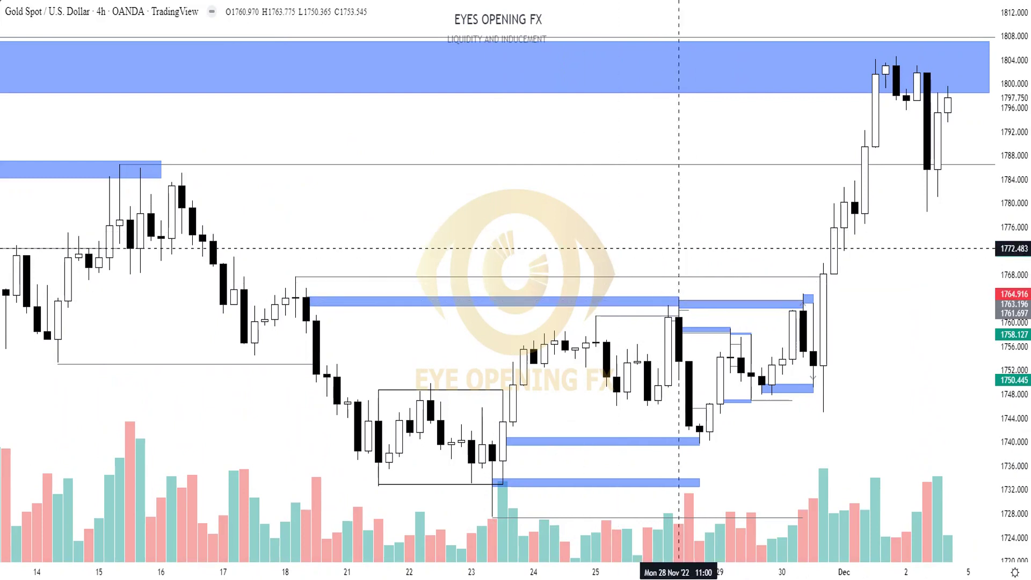
{"action": "mouse_move", "coordinate": [814, 306]}
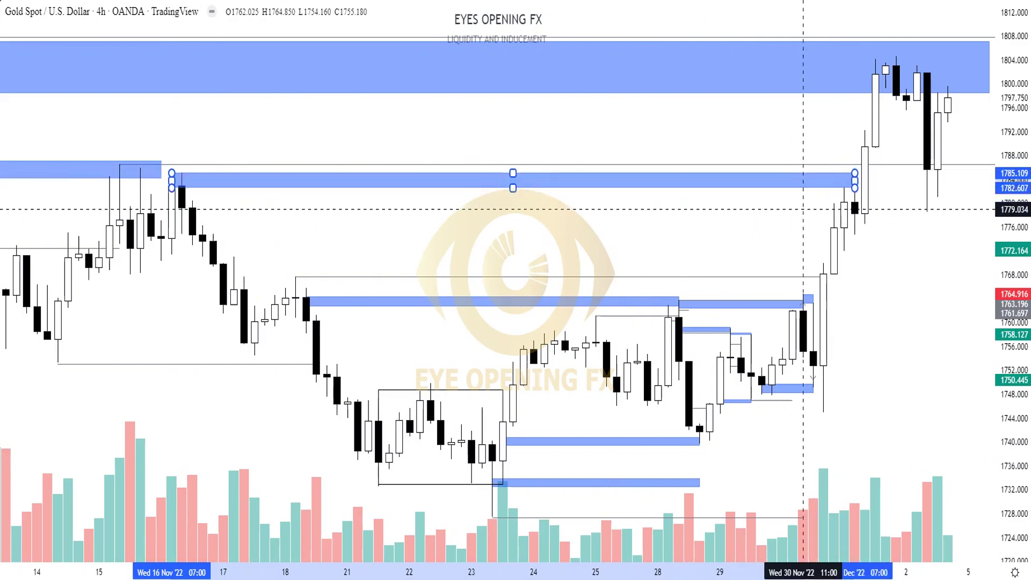
{"action": "scroll", "coordinate": [714, 198], "scroll_direction": "down", "scroll_amount": 5}
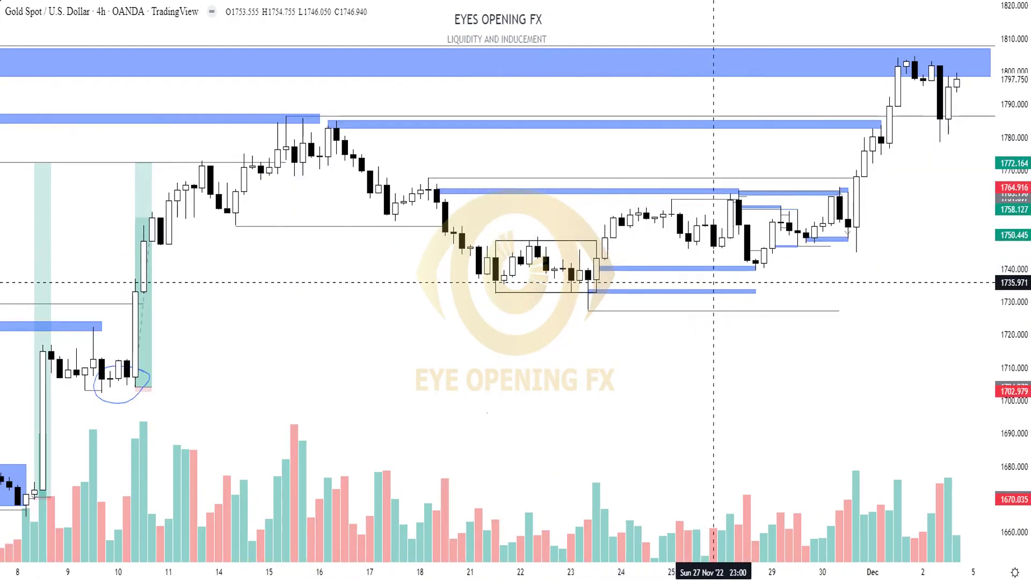
{"action": "mouse_move", "coordinate": [428, 180]}
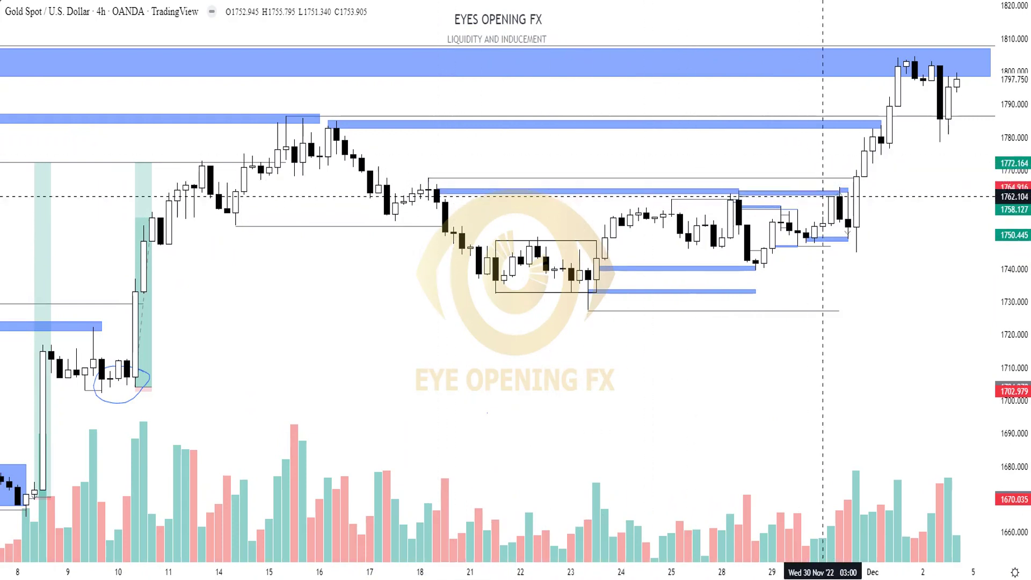
{"action": "scroll", "coordinate": [797, 357], "scroll_direction": "up", "scroll_amount": 3}
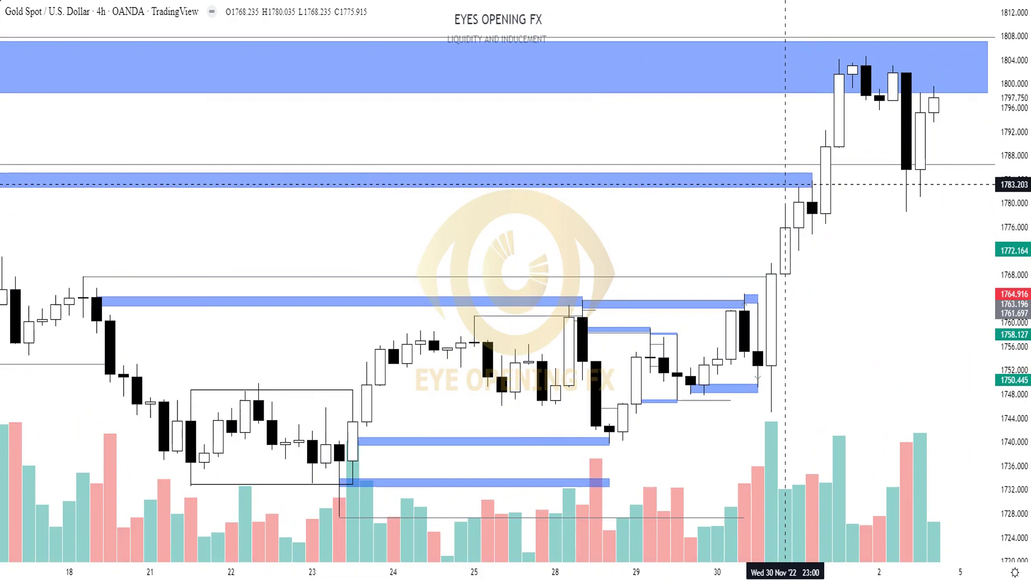
{"action": "key", "text": "Delete"}
Step: Extend the line at about 1727 from the 23 November low to 2 December
{"action": "scroll", "coordinate": [789, 161], "scroll_direction": "left", "scroll_amount": 5}
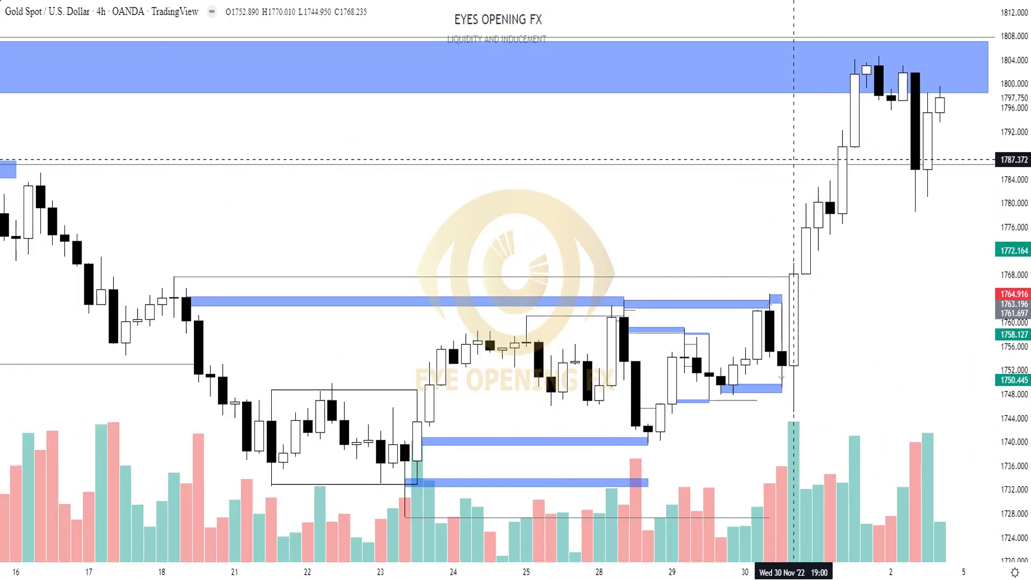
{"action": "scroll", "coordinate": [791, 127], "scroll_direction": "down", "scroll_amount": 6}
{"action": "left_click_drag", "start_coordinate": [870, 91], "coordinate": [760, 105]}
{"action": "scroll", "coordinate": [761, 156], "scroll_direction": "up", "scroll_amount": 4}
{"action": "scroll", "coordinate": [666, 231], "scroll_direction": "down", "scroll_amount": 2}
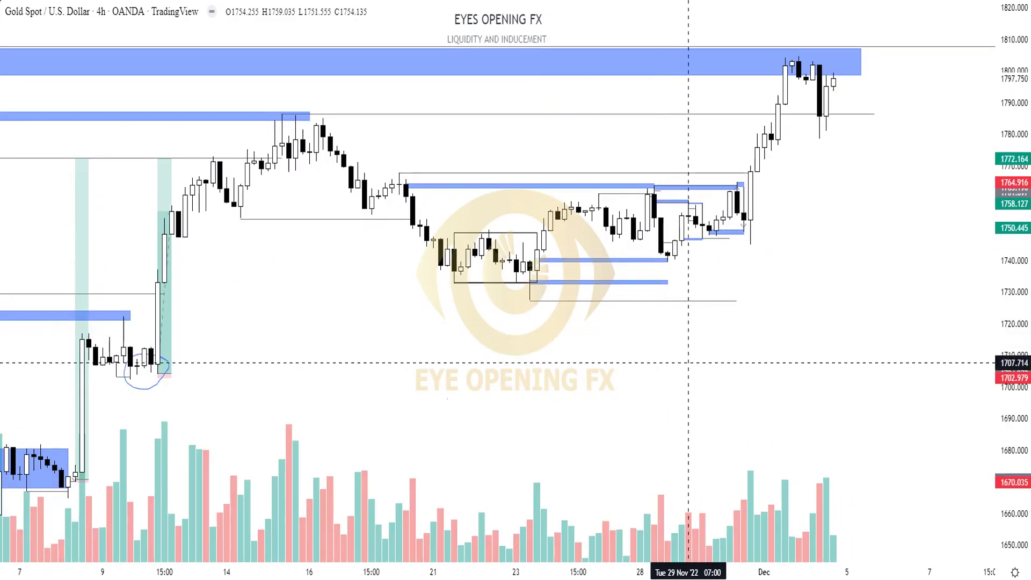
{"action": "left_click", "coordinate": [737, 301]}
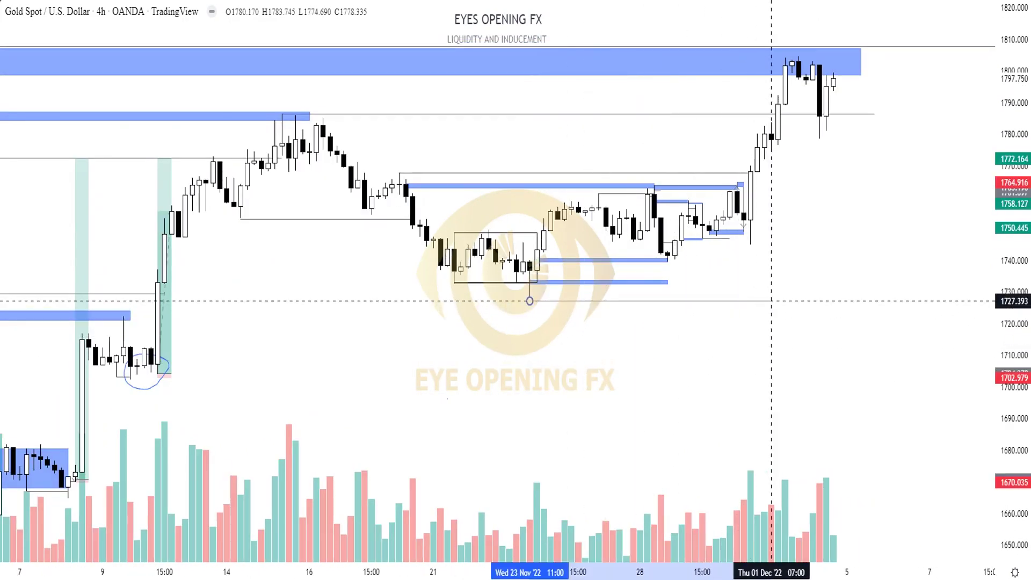
{"action": "scroll", "coordinate": [868, 306], "scroll_direction": "down", "scroll_amount": 4}
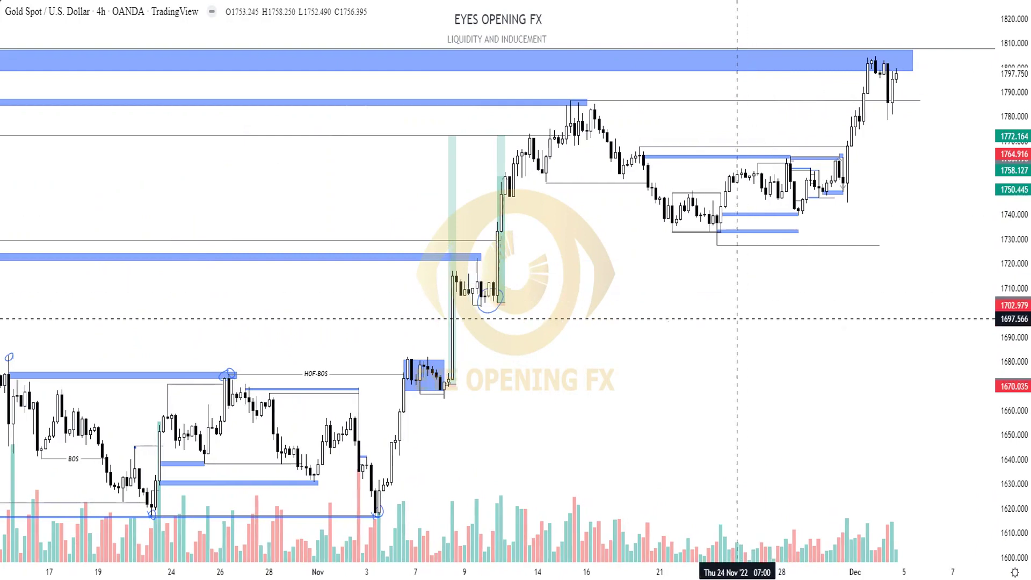
{"action": "scroll", "coordinate": [737, 319], "scroll_direction": "up", "scroll_amount": 3}
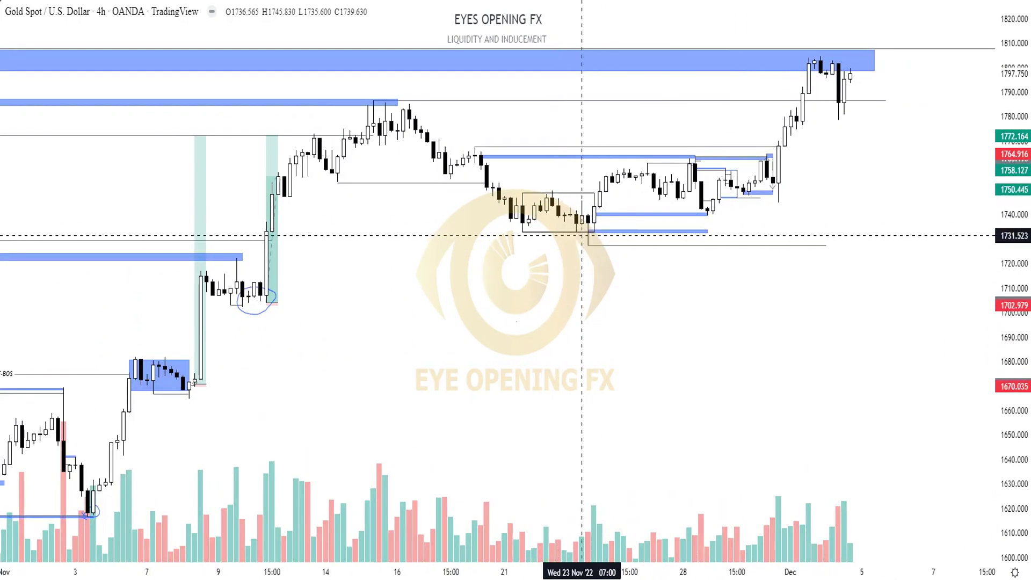
Step: Narrow the uppermost supply zone by raising its lower edge to about 1803 and ending it on 2 December
{"action": "left_click", "coordinate": [690, 145]}
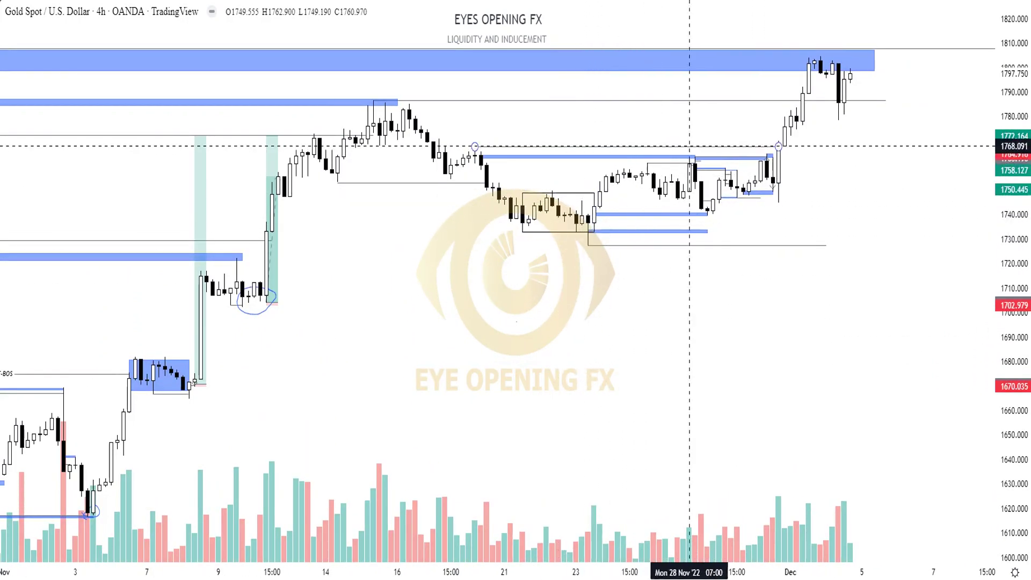
{"action": "left_click_drag", "start_coordinate": [754, 218], "coordinate": [729, 227]}
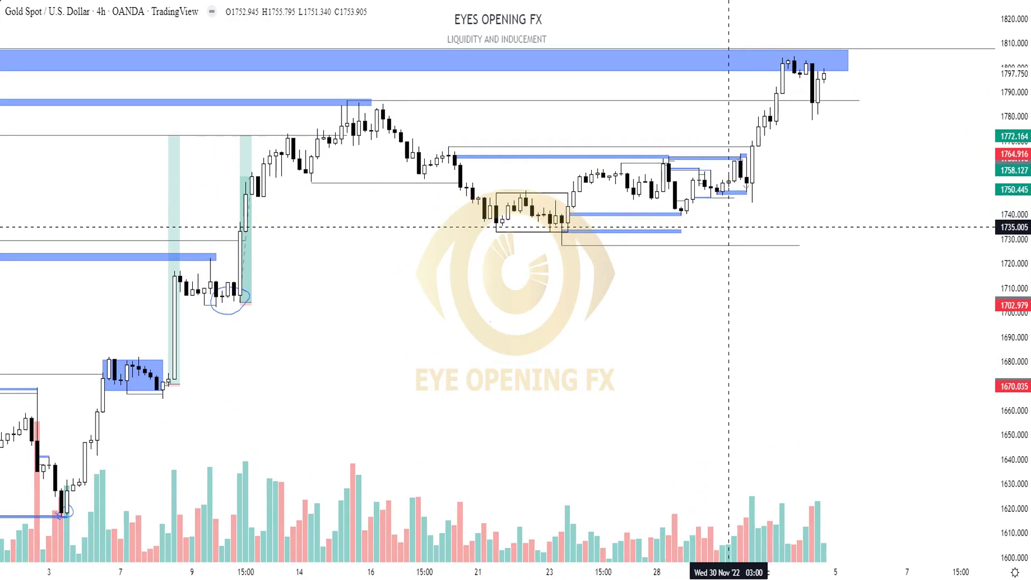
{"action": "scroll", "coordinate": [765, 219], "scroll_direction": "up", "scroll_amount": 5}
{"action": "left_click_drag", "start_coordinate": [553, 201], "coordinate": [673, 134]}
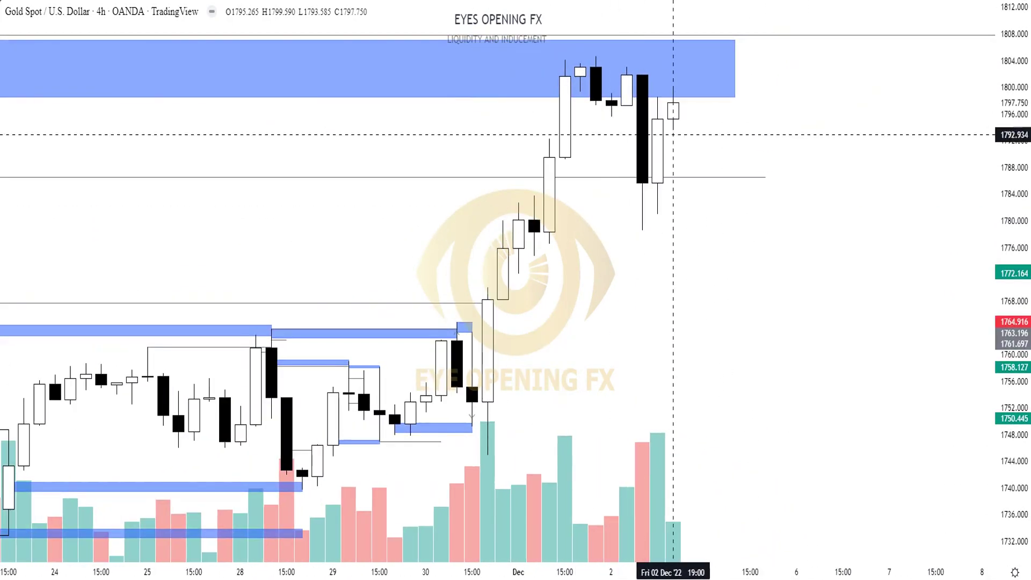
{"action": "left_click", "coordinate": [735, 97]}
{"action": "left_click_drag", "start_coordinate": [735, 97], "coordinate": [626, 66]}
{"action": "left_click", "coordinate": [672, 78]}
{"action": "left_click", "coordinate": [596, 198]}
Step: Switch the gold chart to the 1-hour timeframe and draw a line at about 1794.2 from 1 December 16:00 to the 2 December drop
{"action": "scroll", "coordinate": [601, 176], "scroll_direction": "down", "scroll_amount": 4}
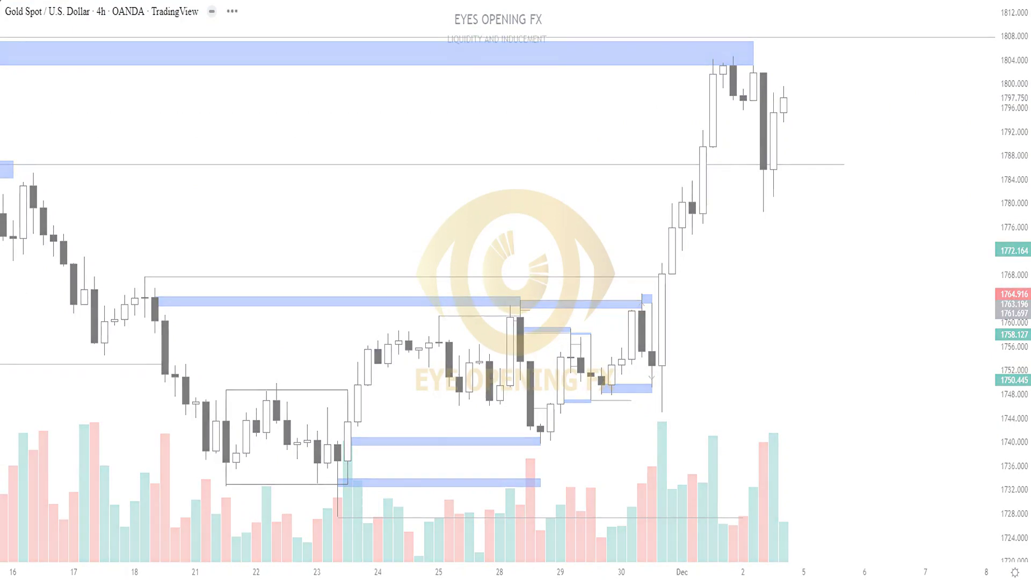
{"action": "key", "text": "1"}
{"action": "key", "text": "h"}
{"action": "key", "text": "Return"}
{"action": "scroll", "coordinate": [652, 149], "scroll_direction": "down", "scroll_amount": 2}
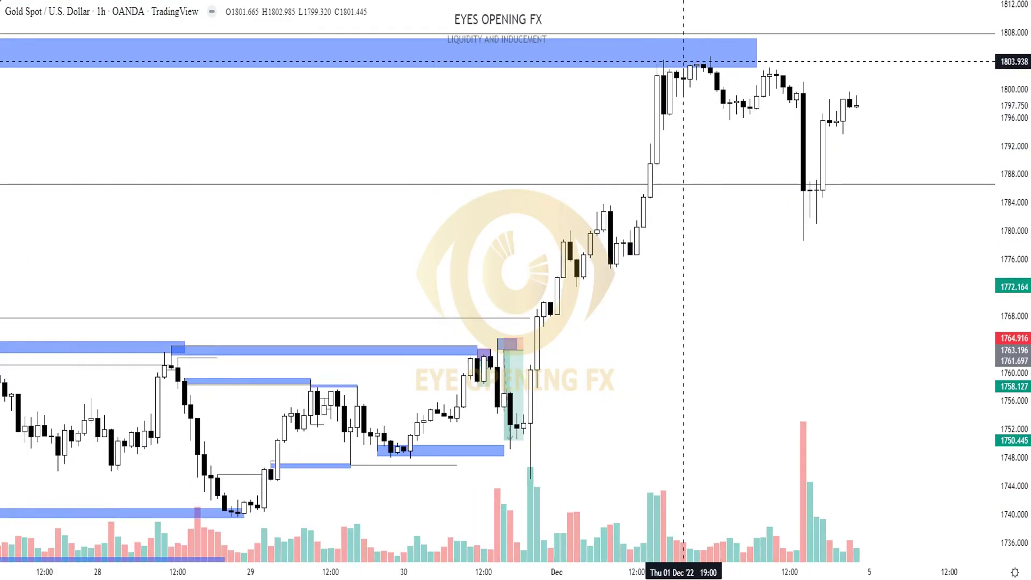
{"action": "scroll", "coordinate": [707, 68], "scroll_direction": "down", "scroll_amount": 2}
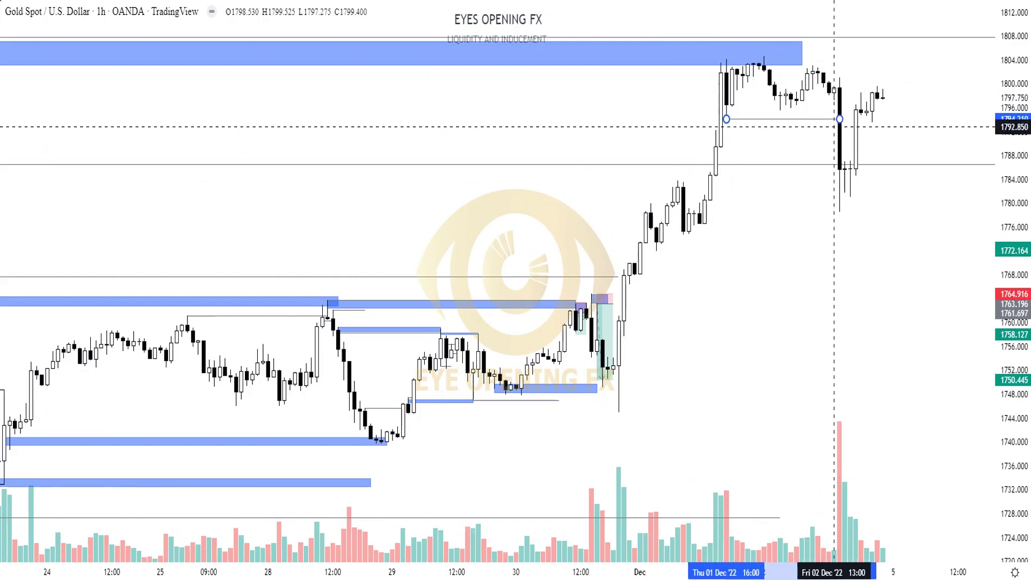
Step: Sketch a freehand price path from the latest candle up to the uppermost zone and down to about 1714, and undo it
{"action": "scroll", "coordinate": [840, 121], "scroll_direction": "down", "scroll_amount": 3}
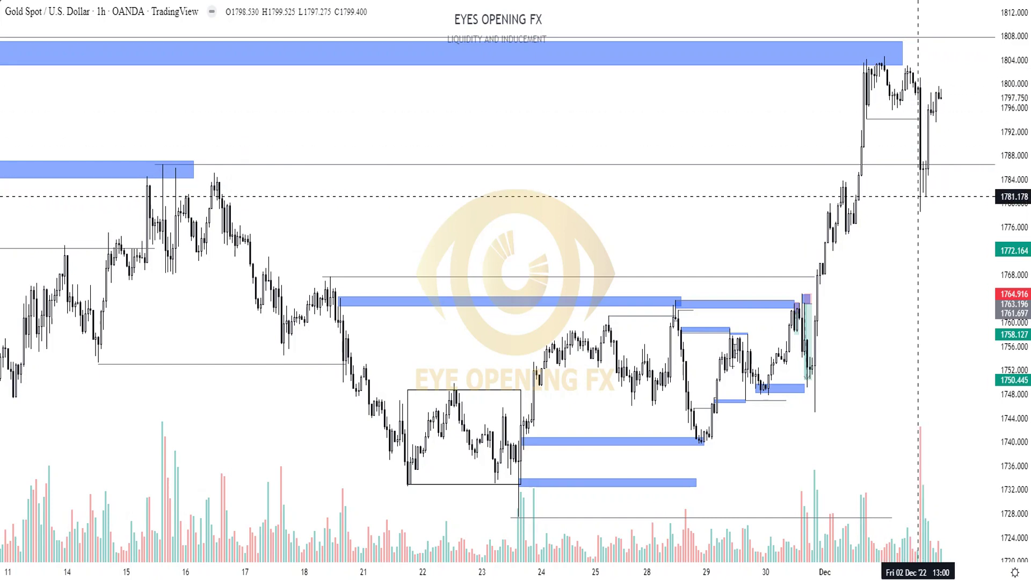
{"action": "scroll", "coordinate": [913, 195], "scroll_direction": "up", "scroll_amount": 3}
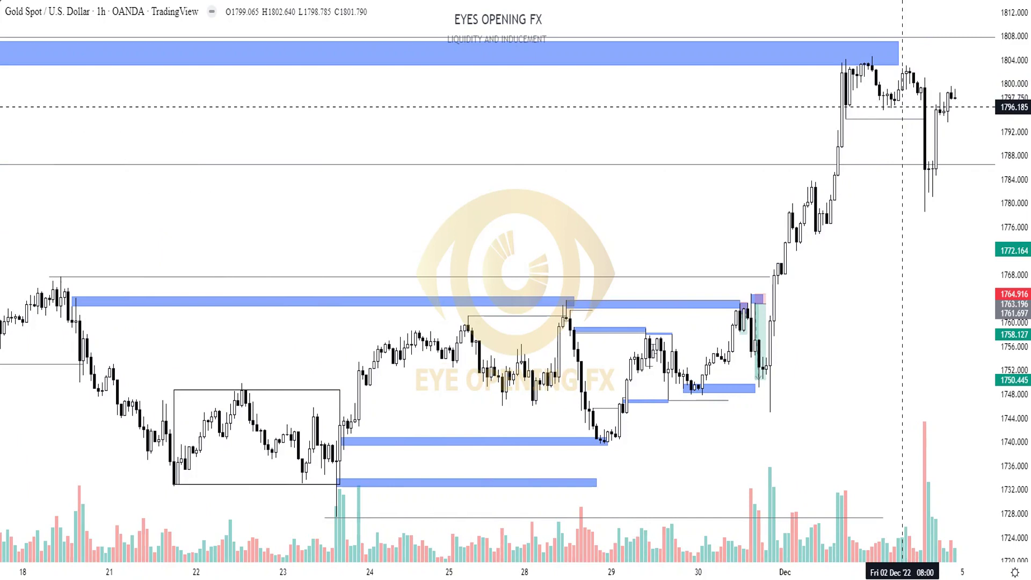
{"action": "scroll", "coordinate": [892, 181], "scroll_direction": "down", "scroll_amount": 4}
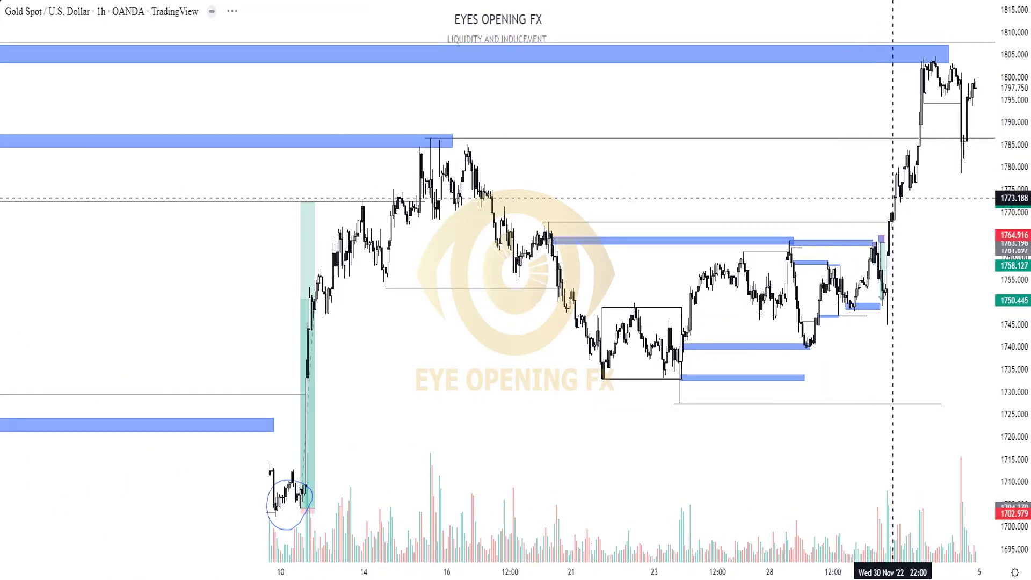
{"action": "left_click_drag", "start_coordinate": [897, 179], "coordinate": [804, 191]}
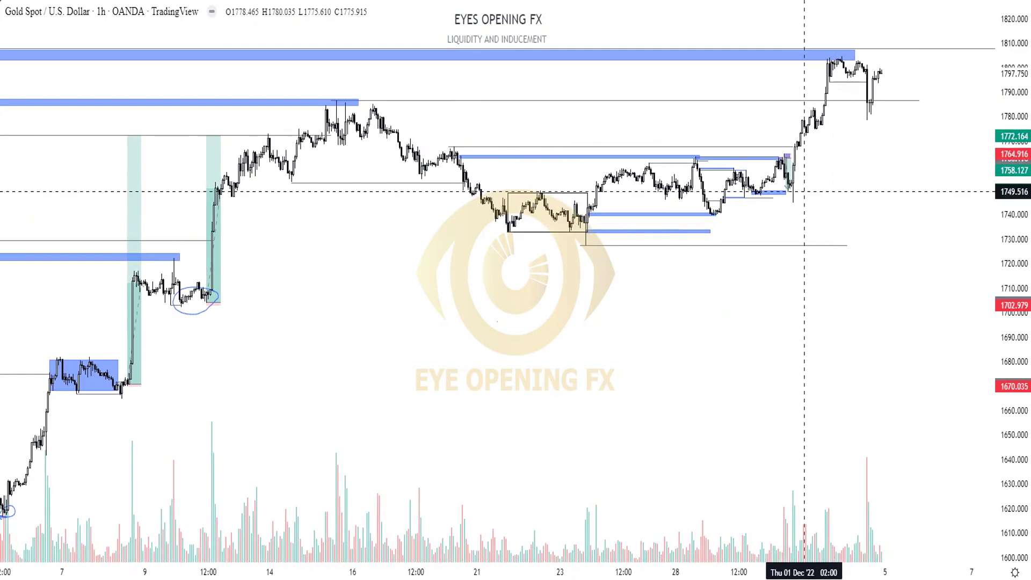
{"action": "scroll", "coordinate": [842, 233], "scroll_direction": "up", "scroll_amount": 2}
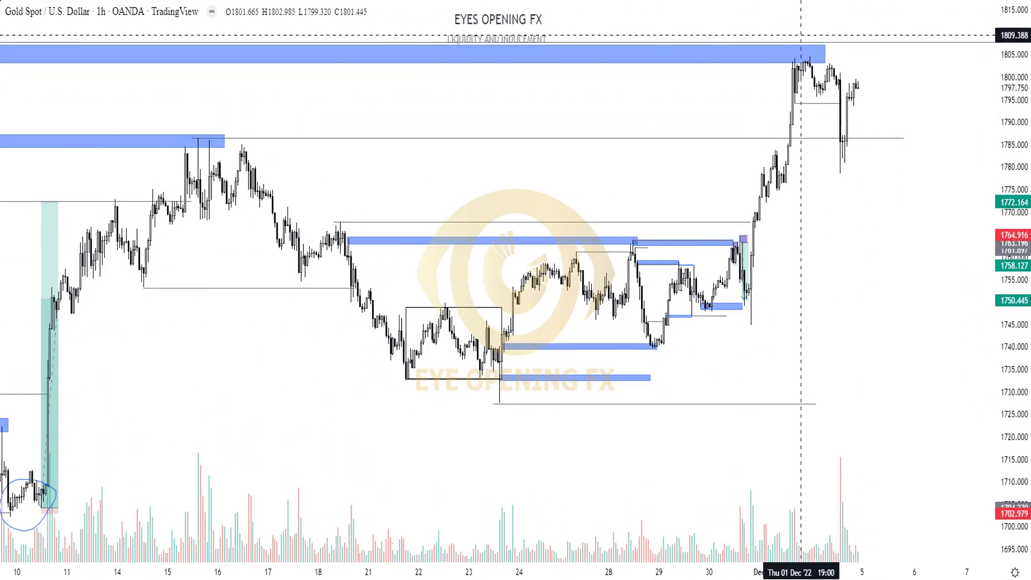
{"action": "scroll", "coordinate": [833, 93], "scroll_direction": "down", "scroll_amount": 2}
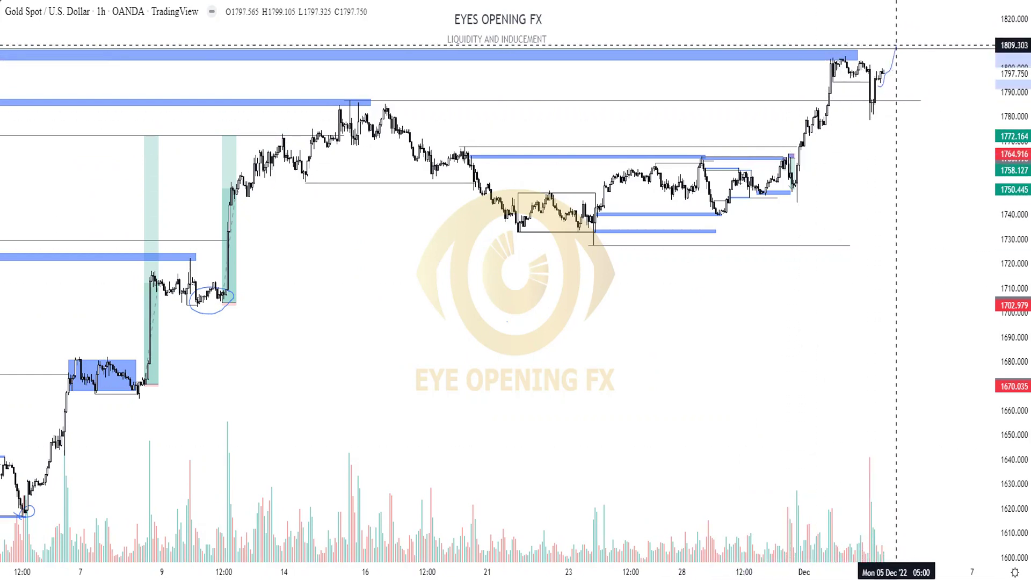
{"action": "left_click_drag", "start_coordinate": [904, 71], "coordinate": [927, 274]}
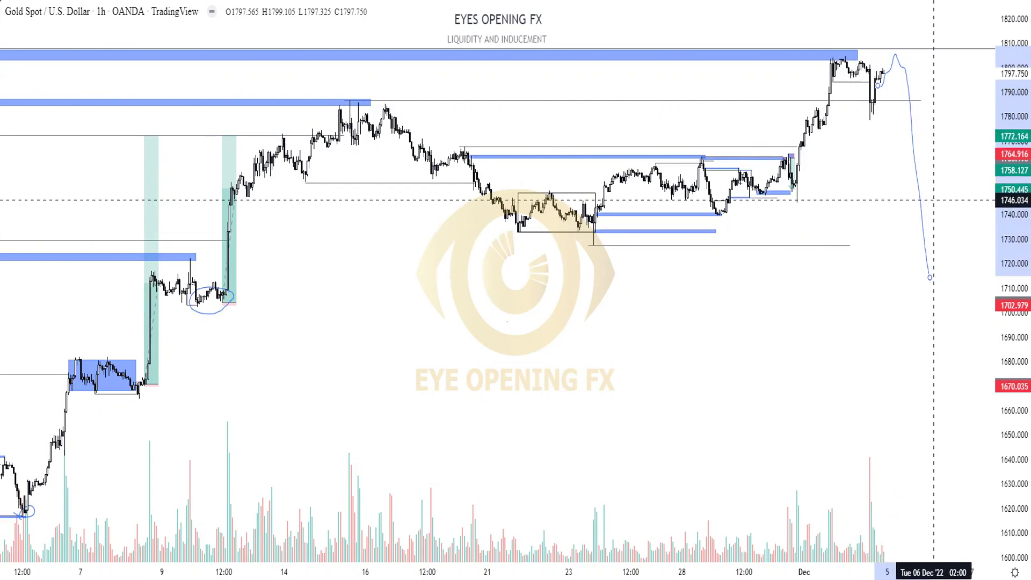
{"action": "key", "text": "ctrl+z"}
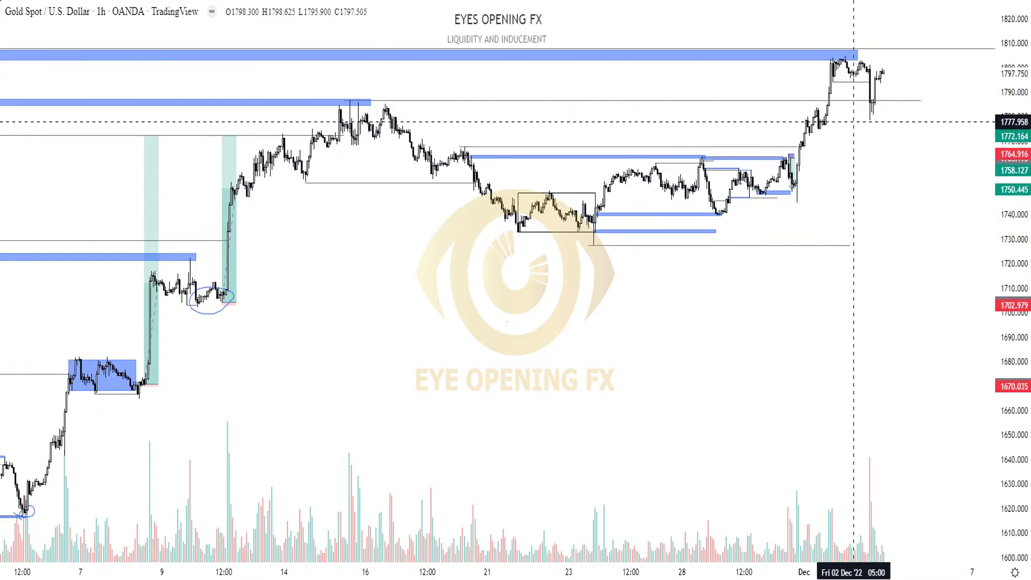
Step: Sketch a freehand price path after the latest candle from about 1808 down to about 1733 and back up to about 1809
{"action": "scroll", "coordinate": [859, 121], "scroll_direction": "up", "scroll_amount": 4}
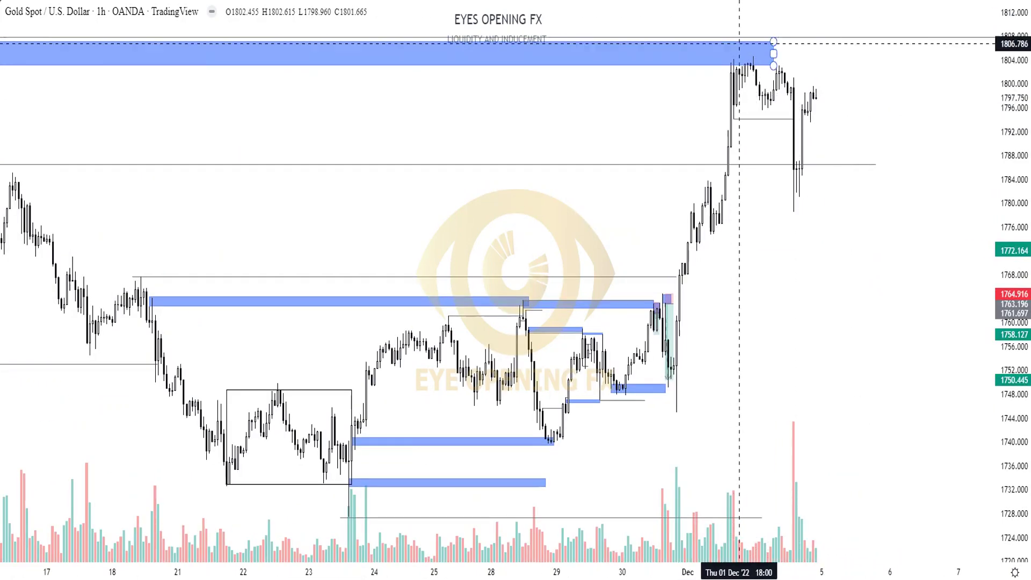
{"action": "scroll", "coordinate": [730, 79], "scroll_direction": "down", "scroll_amount": 5}
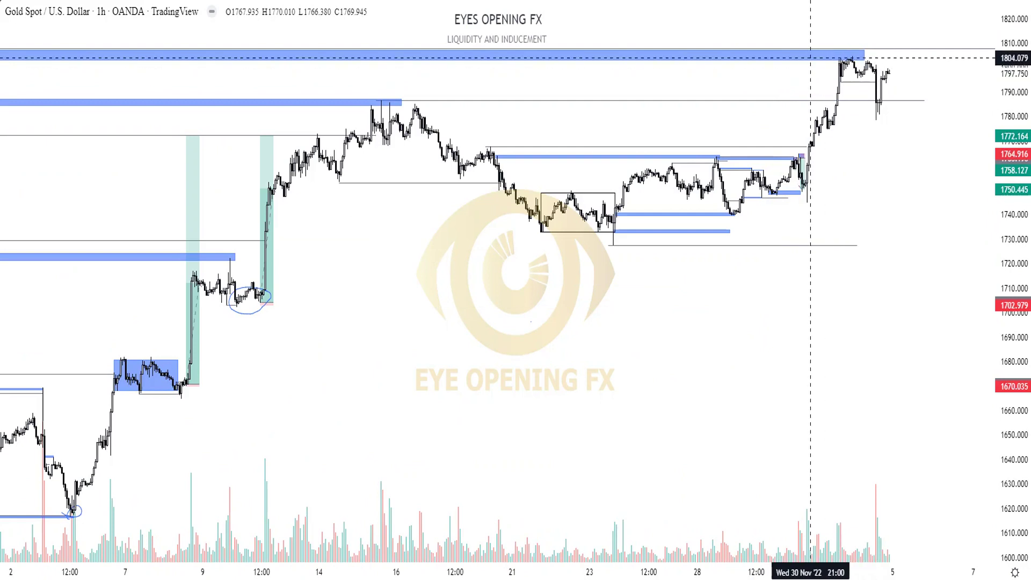
{"action": "left_click_drag", "start_coordinate": [848, 34], "coordinate": [762, 33]}
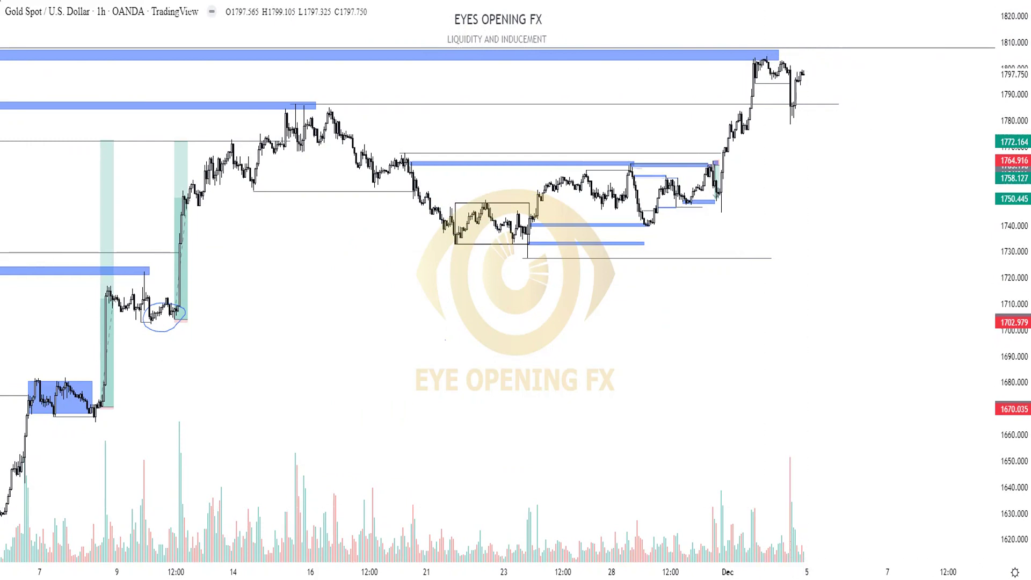
{"action": "mouse_move", "coordinate": [823, 49]}
{"action": "left_mouse_down"}
{"action": "mouse_move", "coordinate": [907, 80]}
{"action": "mouse_move", "coordinate": [937, 230]}
{"action": "mouse_move", "coordinate": [960, 247]}
{"action": "mouse_move", "coordinate": [983, 137]}
{"action": "left_mouse_up"}
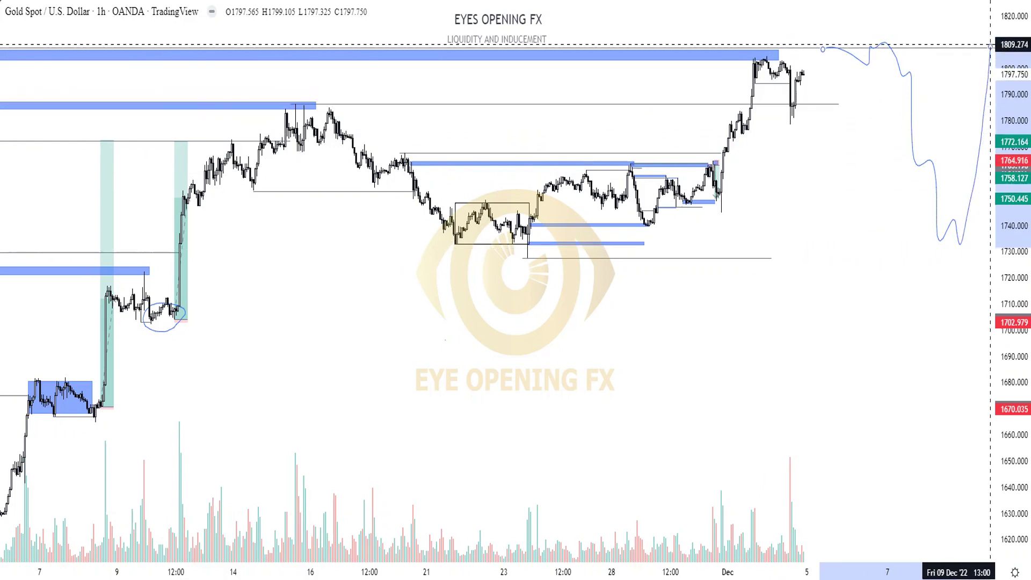
{"action": "scroll", "coordinate": [967, 49], "scroll_direction": "down", "scroll_amount": 10}
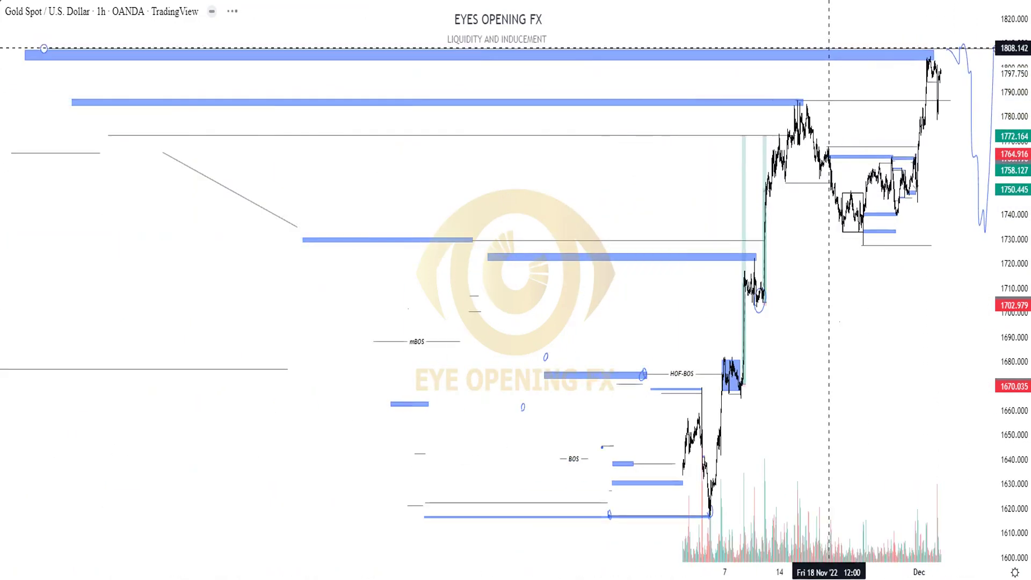
{"action": "left_click_drag", "start_coordinate": [955, 237], "coordinate": [857, 258]}
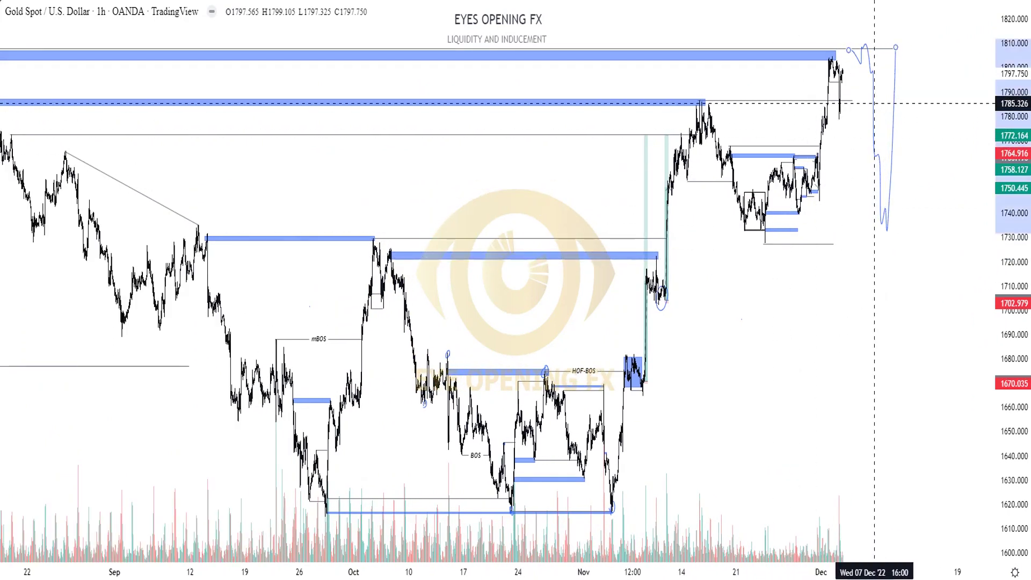
Step: Examine the 1-hour price history back to mid-June 2022 against the marked supply zones and the latest price action
{"action": "scroll", "coordinate": [569, 94], "scroll_direction": "down", "scroll_amount": 3}
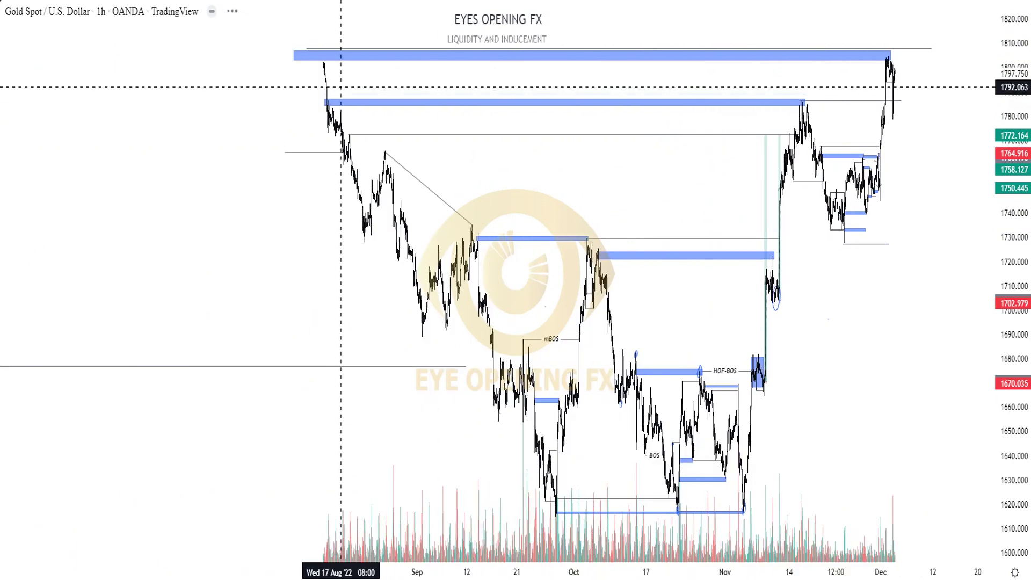
{"action": "left_click", "coordinate": [321, 56]}
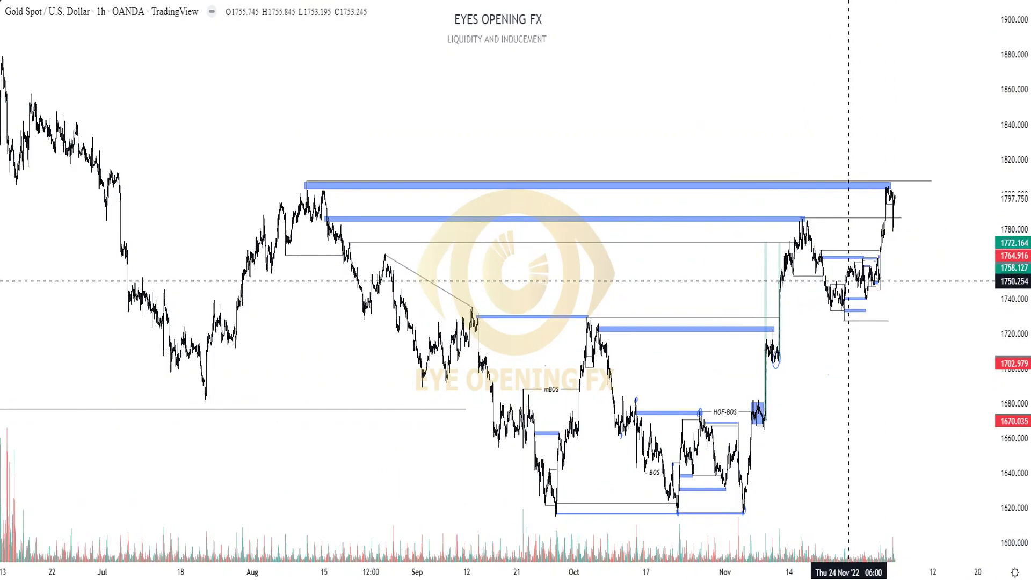
{"action": "scroll", "coordinate": [849, 281], "scroll_direction": "up", "scroll_amount": 5}
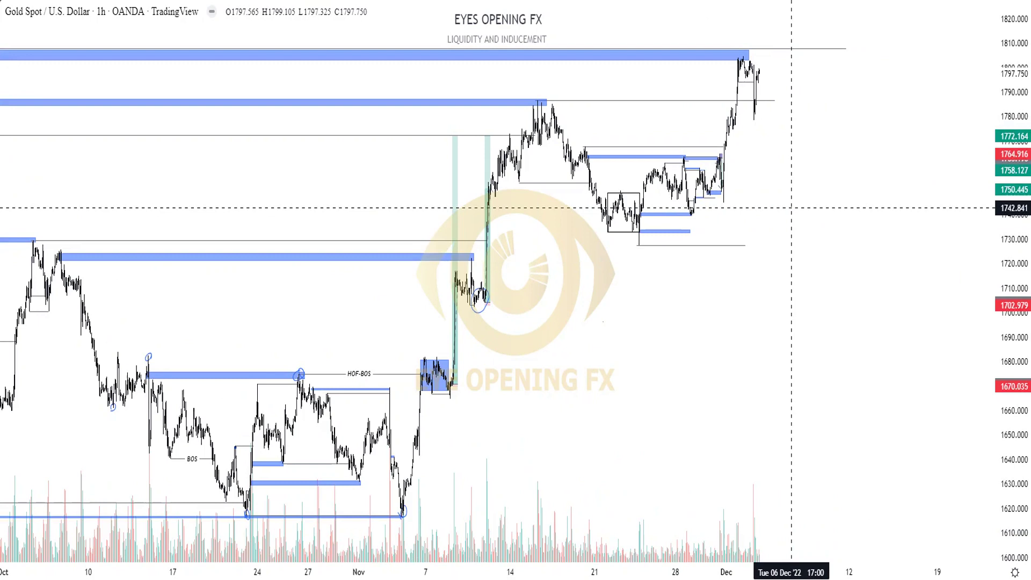